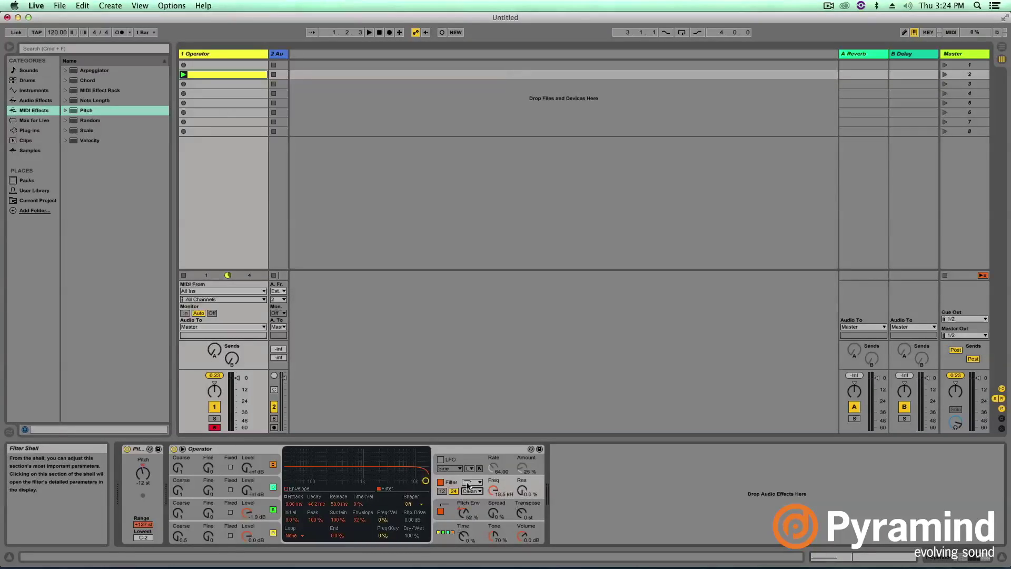
# Step: Choose the lowpass filter shape and the PRD circuit type in Operator's Filter section
pyautogui.click(469, 483)
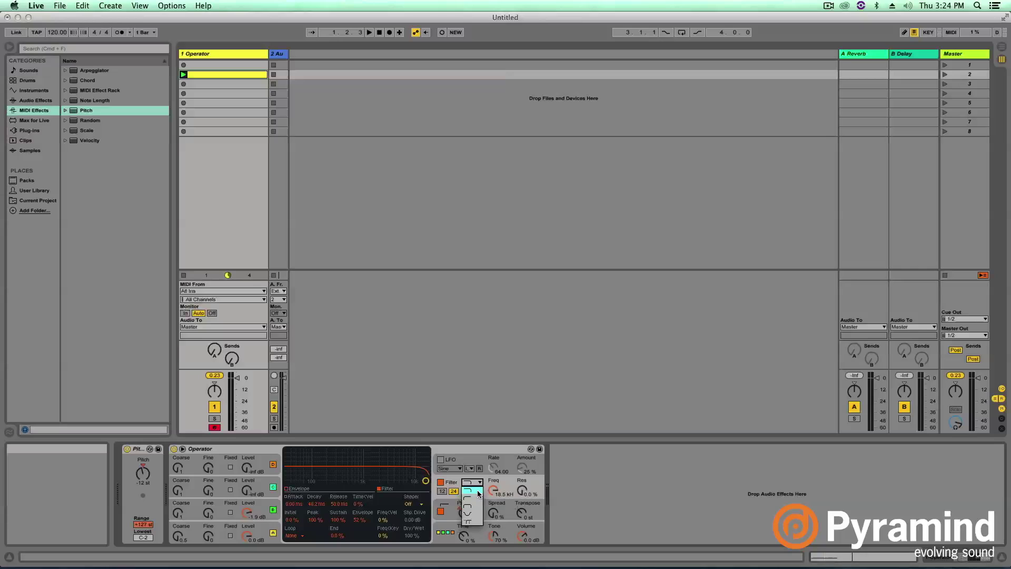
pyautogui.click(477, 493)
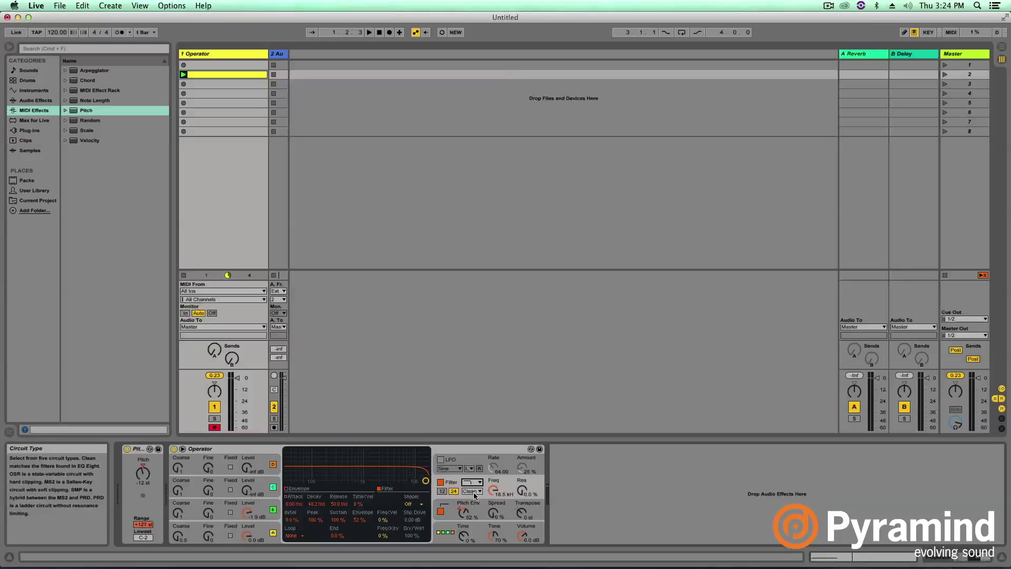
pyautogui.click(471, 492)
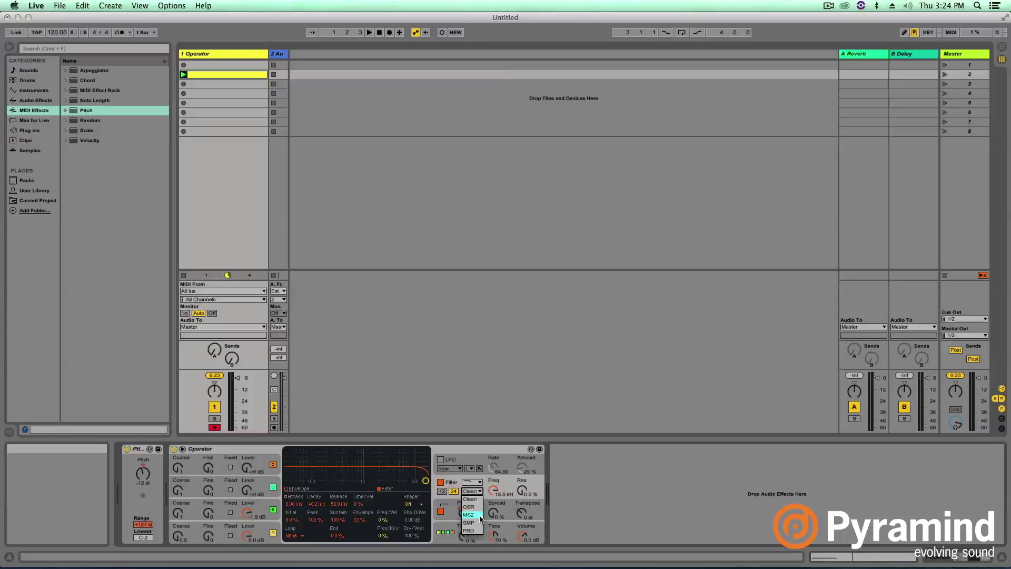
pyautogui.click(478, 531)
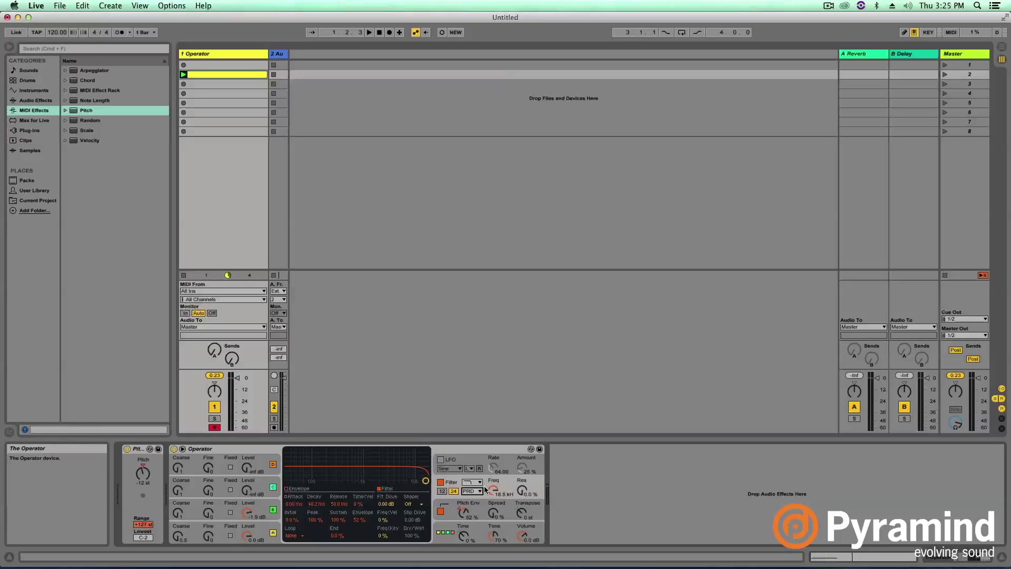
# Step: Set the filter cutoff to about 153 Hz, raise the filter envelope amount and zero its sustain
pyautogui.moveTo(494, 491); pyautogui.dragTo(493, 547)
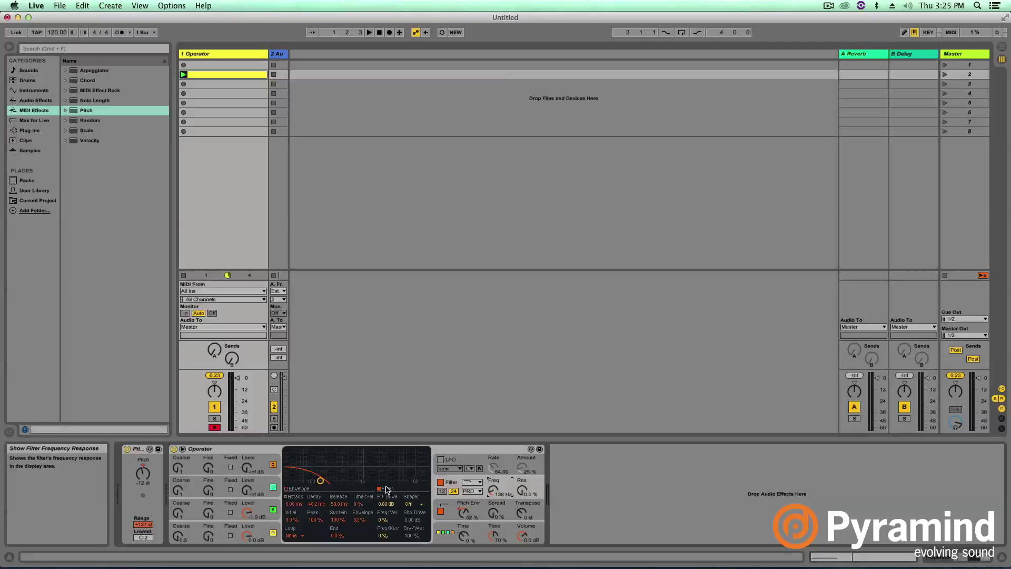
pyautogui.click(299, 491)
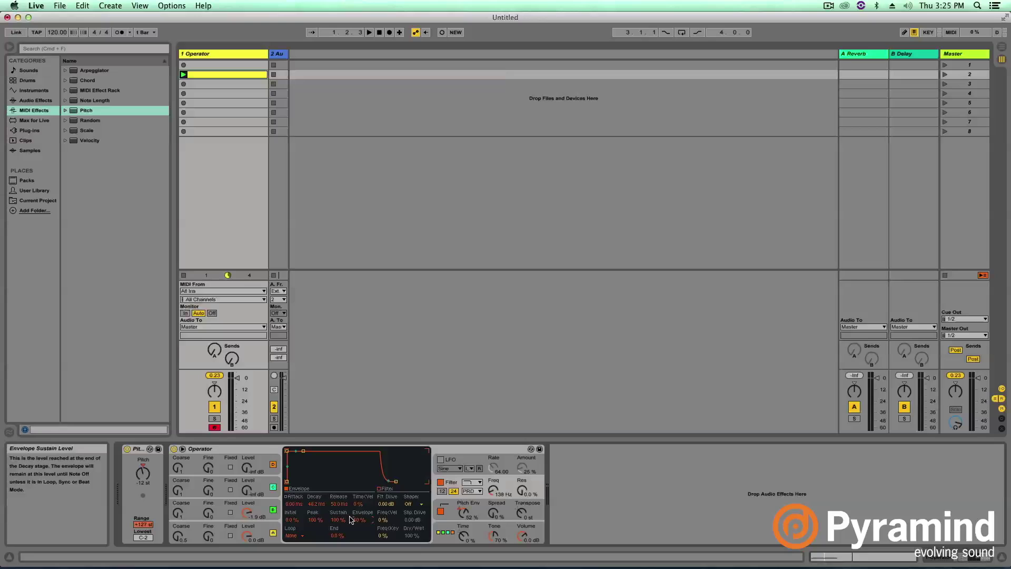
pyautogui.moveTo(356, 521); pyautogui.dragTo(356, 514)
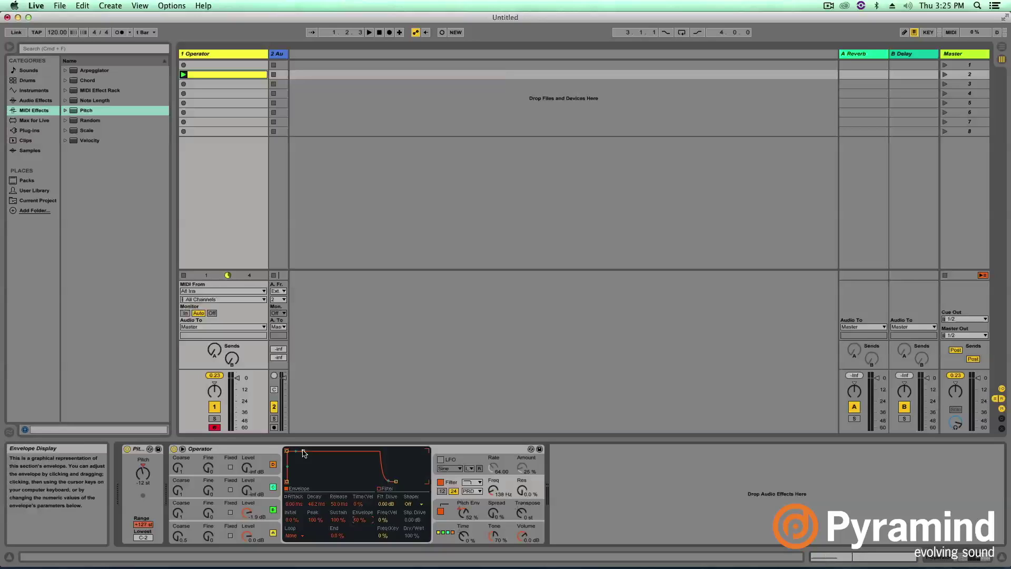
pyautogui.moveTo(303, 451); pyautogui.dragTo(303, 481)
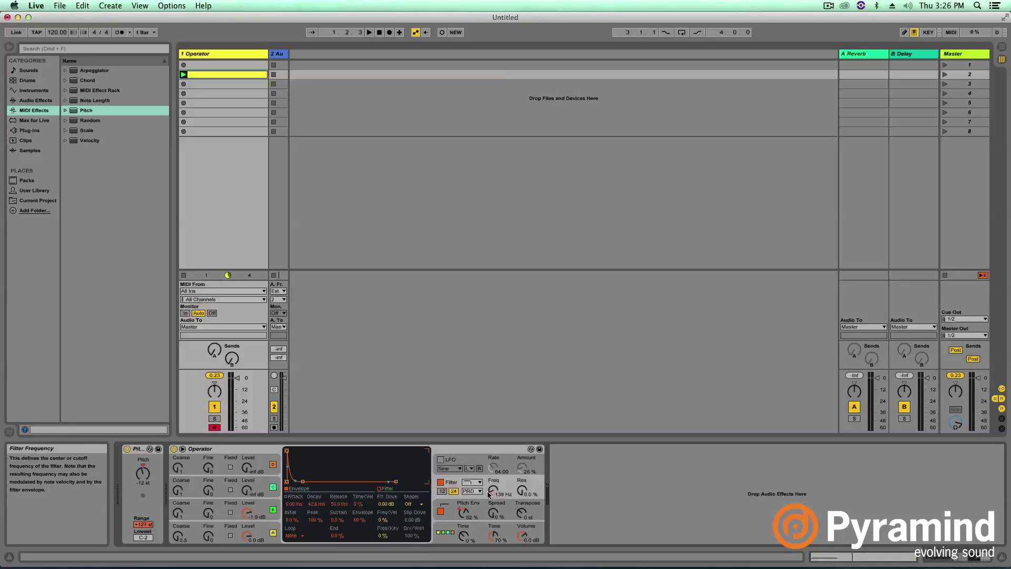
pyautogui.moveTo(494, 490); pyautogui.dragTo(493, 486)
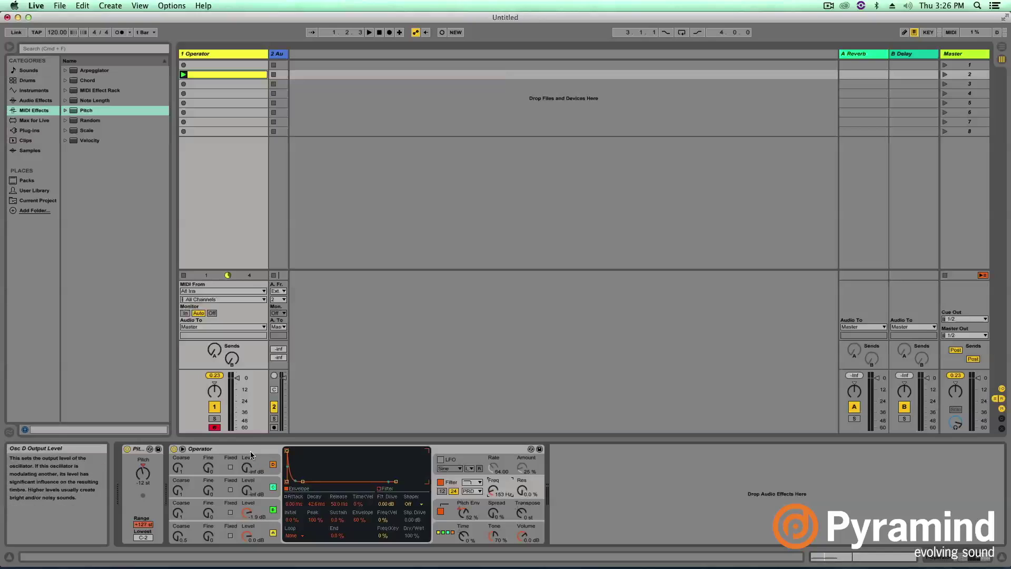
# Step: Lower the filter cutoff a bit further, toward 92 Hz, while auditioning the kick
pyautogui.press('space')
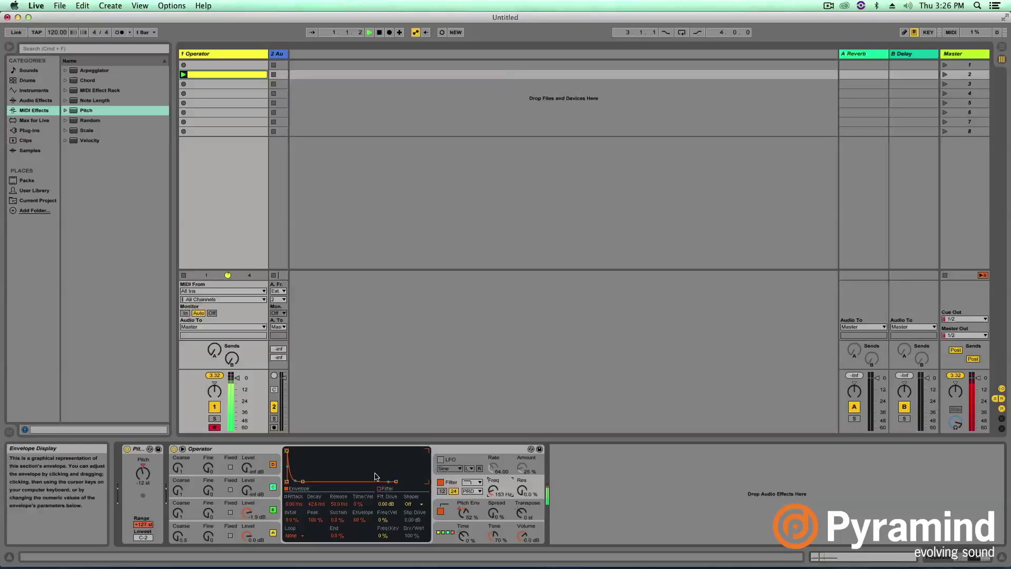
pyautogui.moveTo(493, 490); pyautogui.dragTo(493, 503)
pyautogui.press('space')
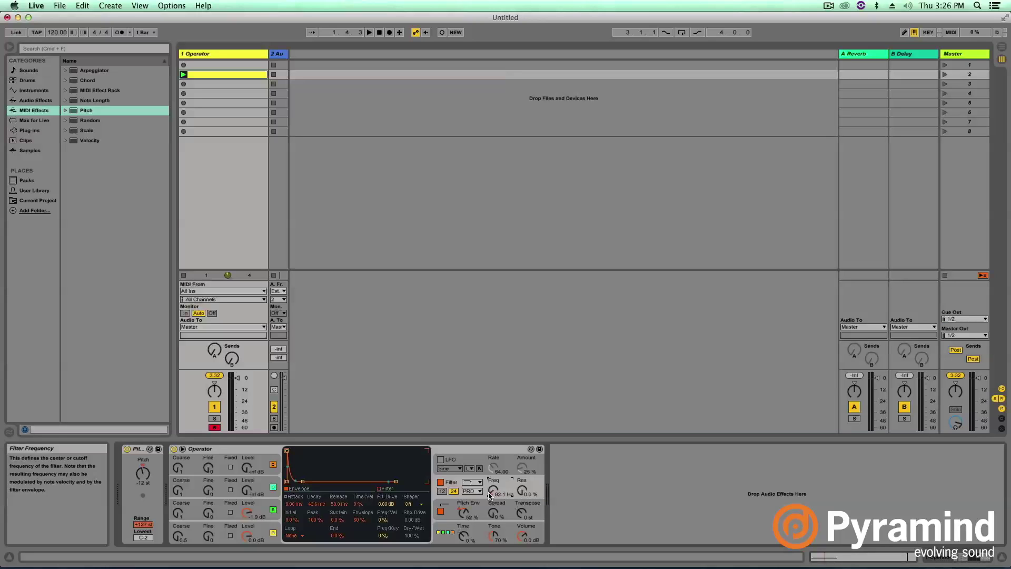
pyautogui.press('space')
pyautogui.press('space')
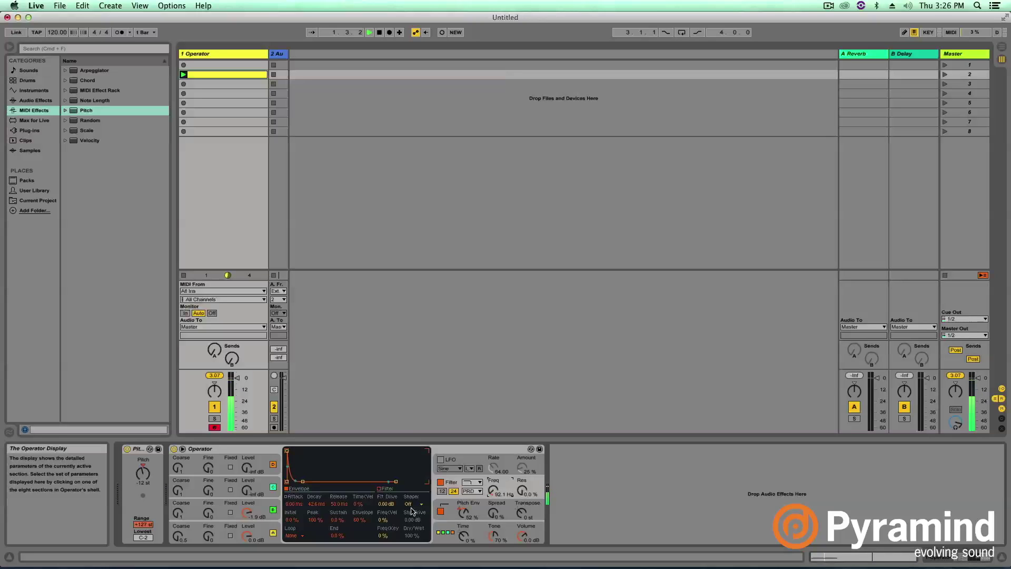
# Step: Lengthen the filter envelope decay to 2.96 s and release to 276 ms, auditioning the result
pyautogui.moveTo(303, 481); pyautogui.dragTo(297, 481)
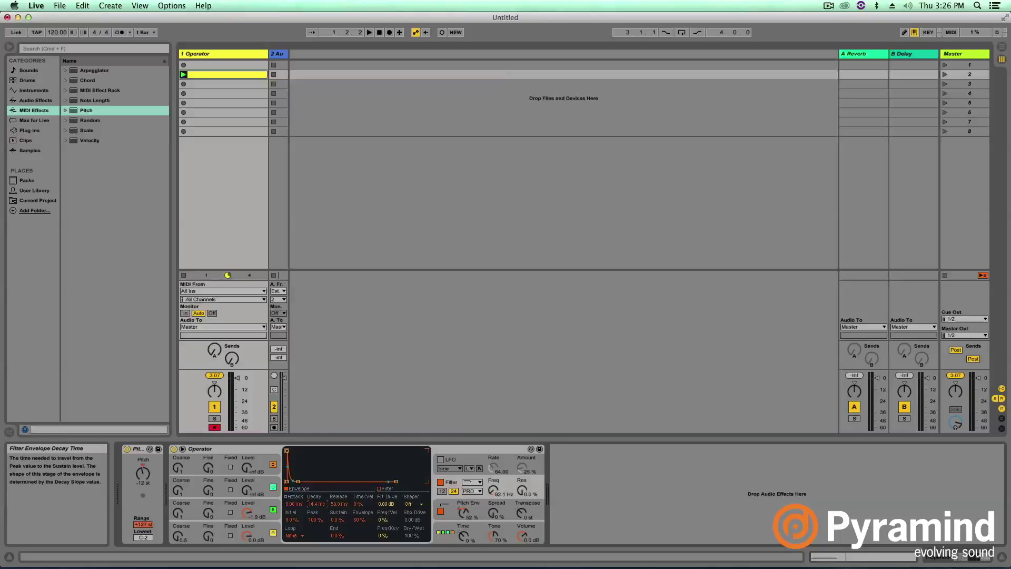
pyautogui.press('space')
pyautogui.moveTo(312, 507); pyautogui.dragTo(313, 474)
pyautogui.press('space')
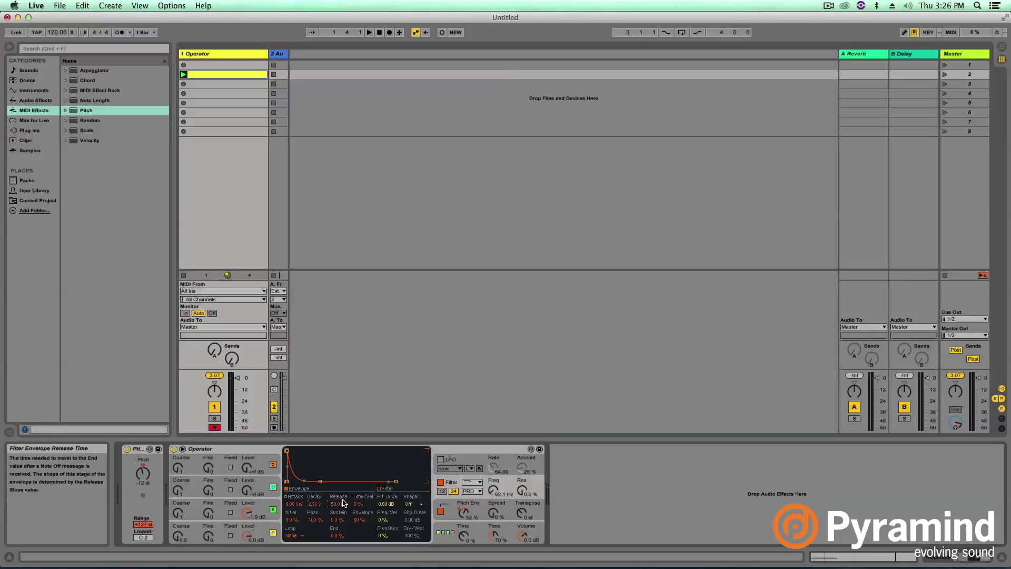
pyautogui.click(343, 503)
pyautogui.press('space')
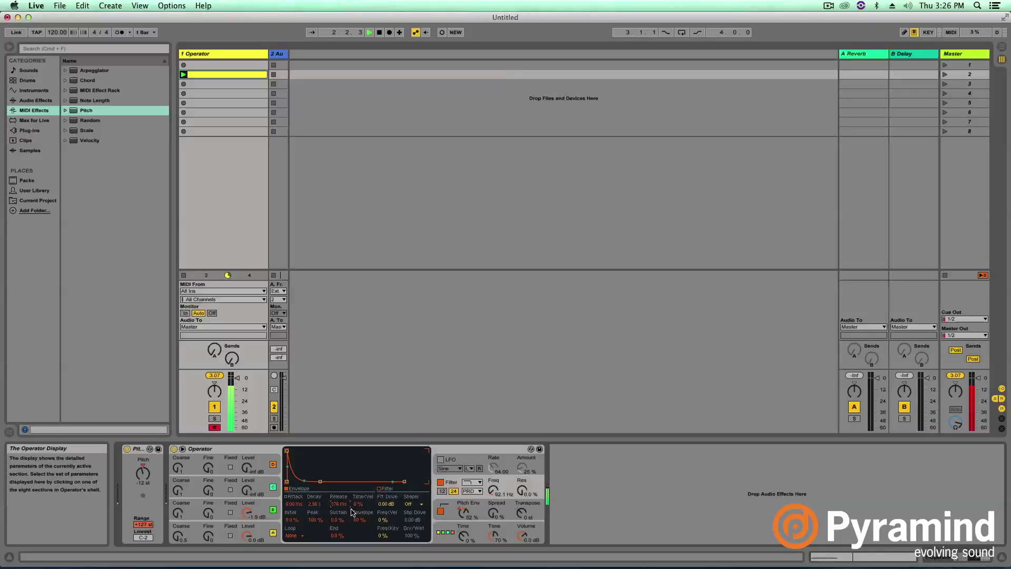
pyautogui.press('space')
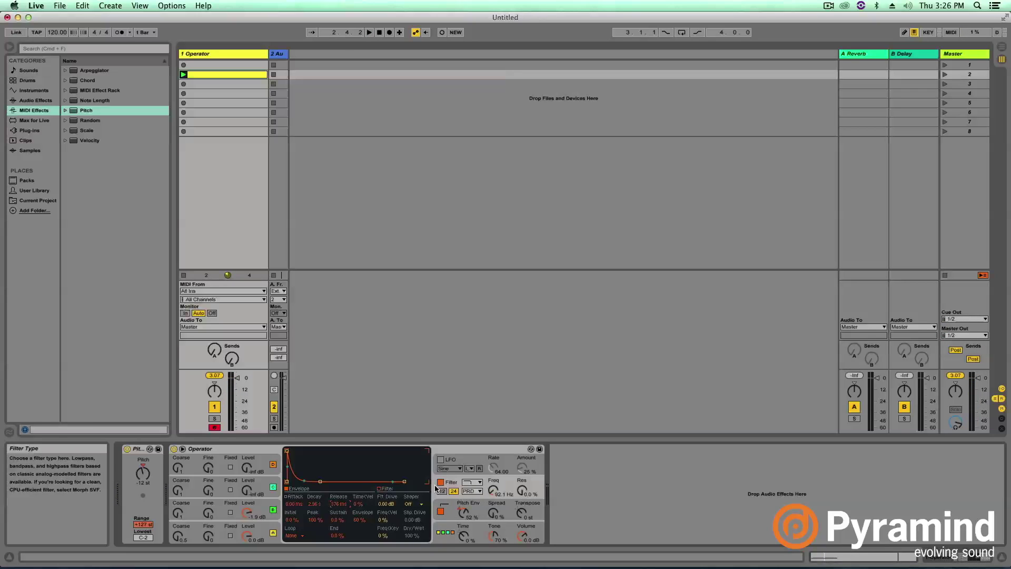
# Step: Settle on a 12 dB slope with cutoff near 952 Hz and 27 % resonance, then audition it
pyautogui.click(442, 491)
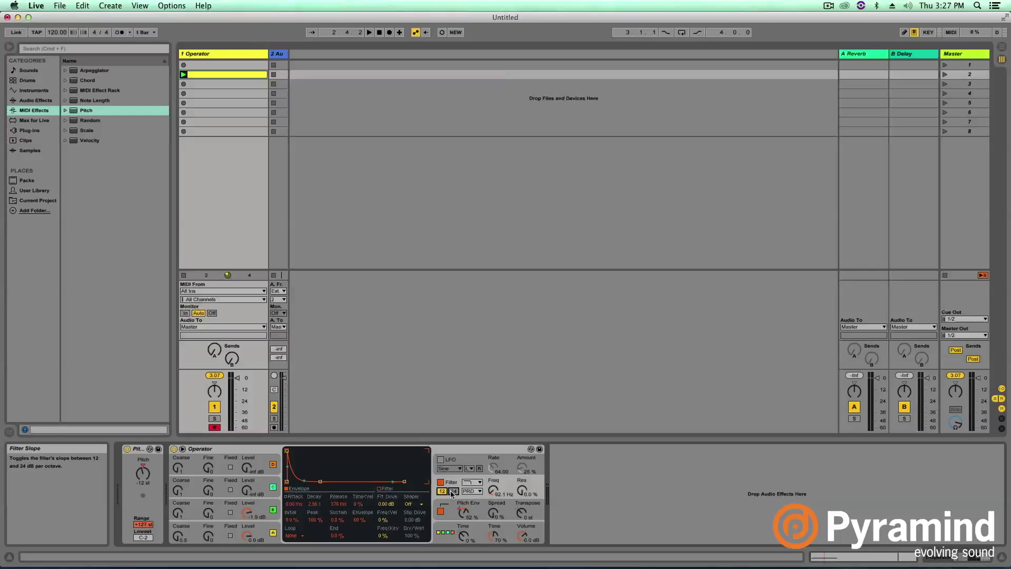
pyautogui.click(455, 492)
pyautogui.click(443, 494)
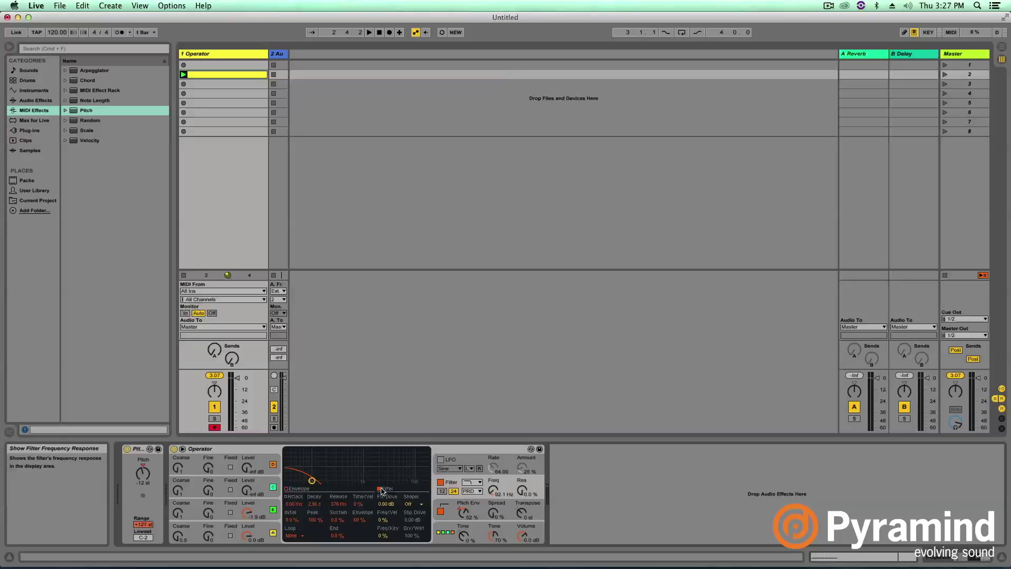
pyautogui.click(445, 493)
pyautogui.moveTo(400, 490); pyautogui.dragTo(450, 474)
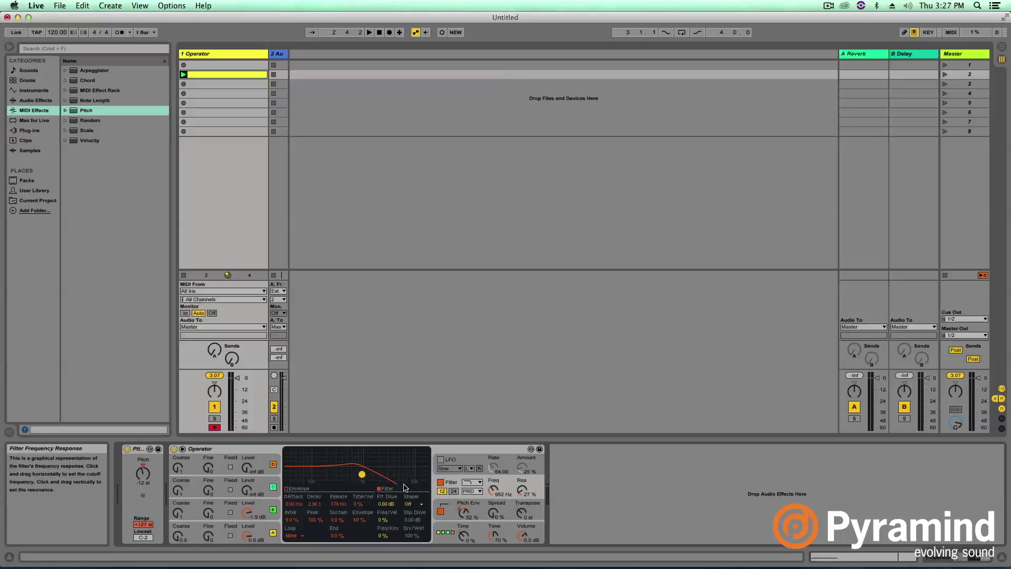
pyautogui.click(453, 491)
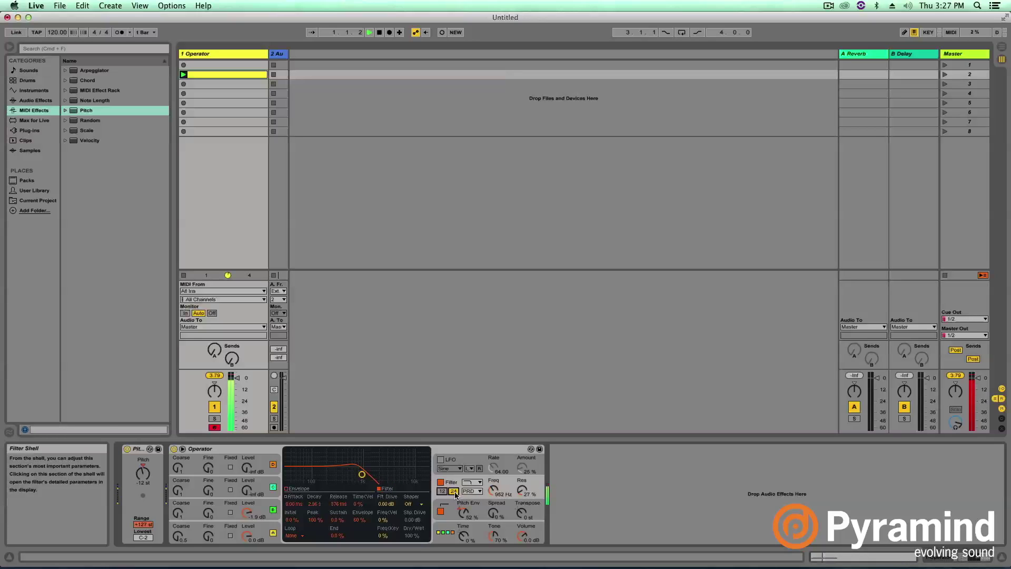
pyautogui.click(443, 492)
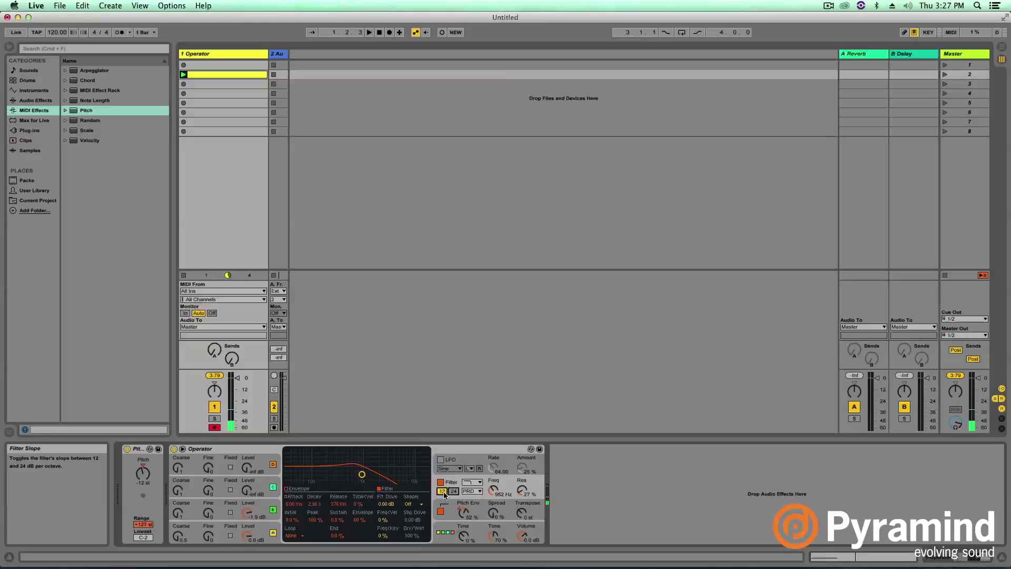
pyautogui.press('space')
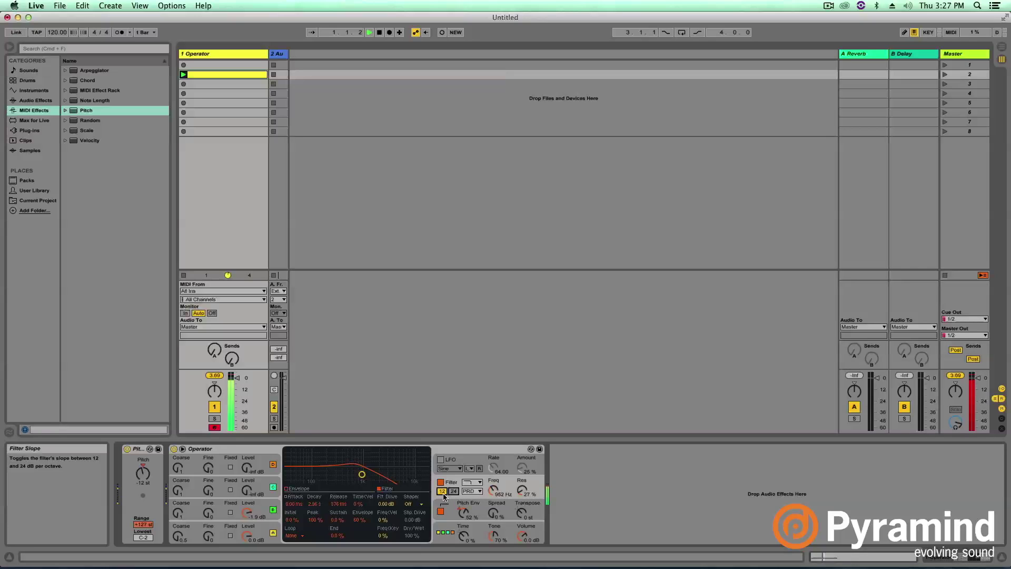
pyautogui.press('space')
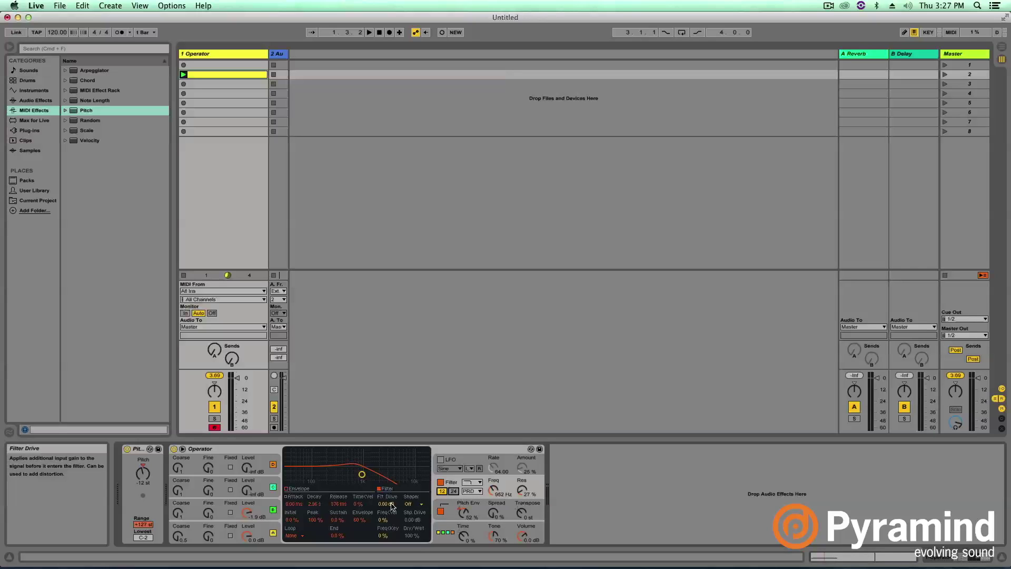
# Step: Lower the filter cutoff to 96.9 Hz while playing the kick
pyautogui.press('space')
pyautogui.moveTo(495, 494); pyautogui.dragTo(322, 492)
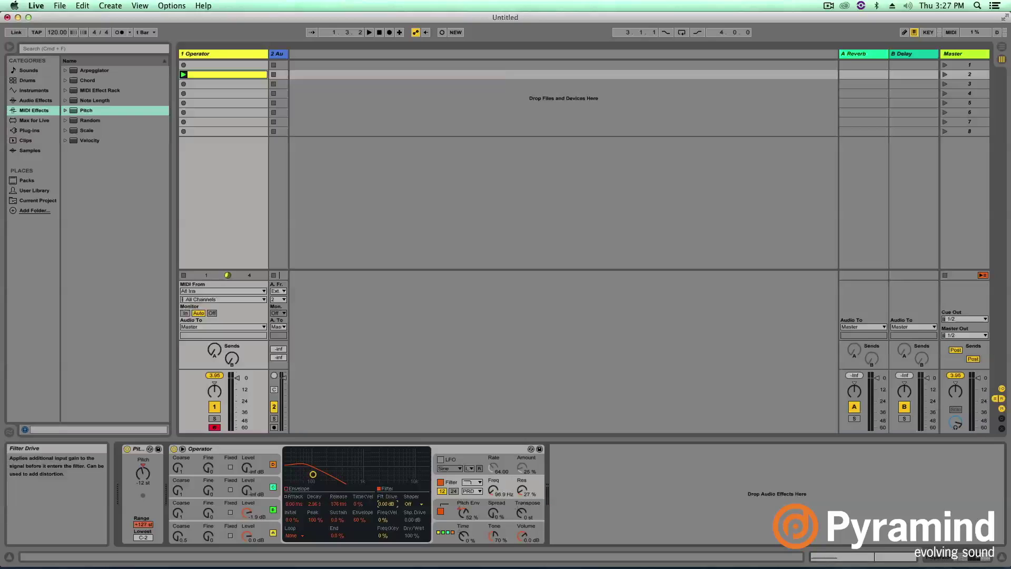
pyautogui.press('space')
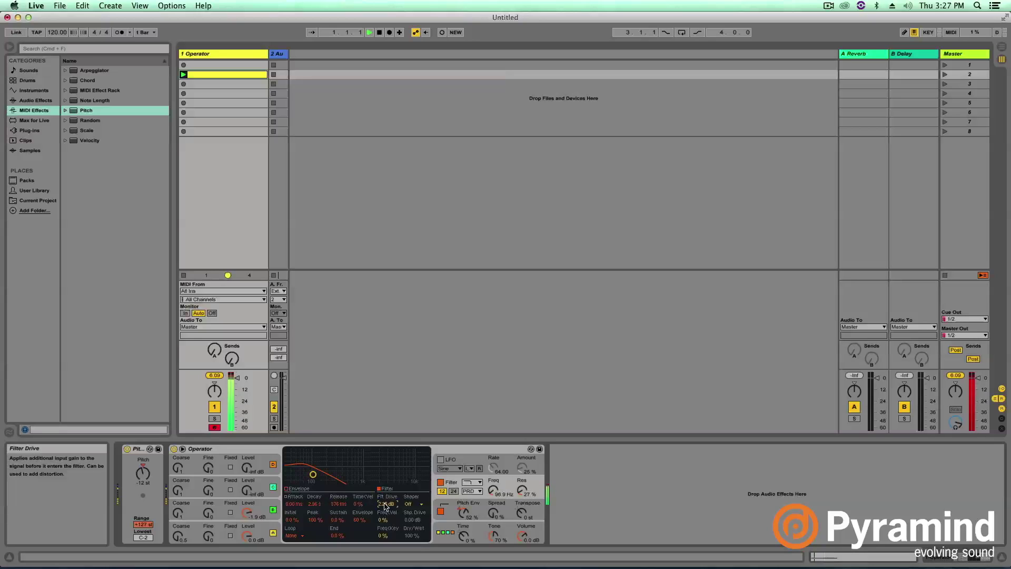
# Step: Set the filter drive to 3.75 dB, audition the kick, and show the pitch envelope settings
pyautogui.moveTo(388, 504); pyautogui.dragTo(385, 501)
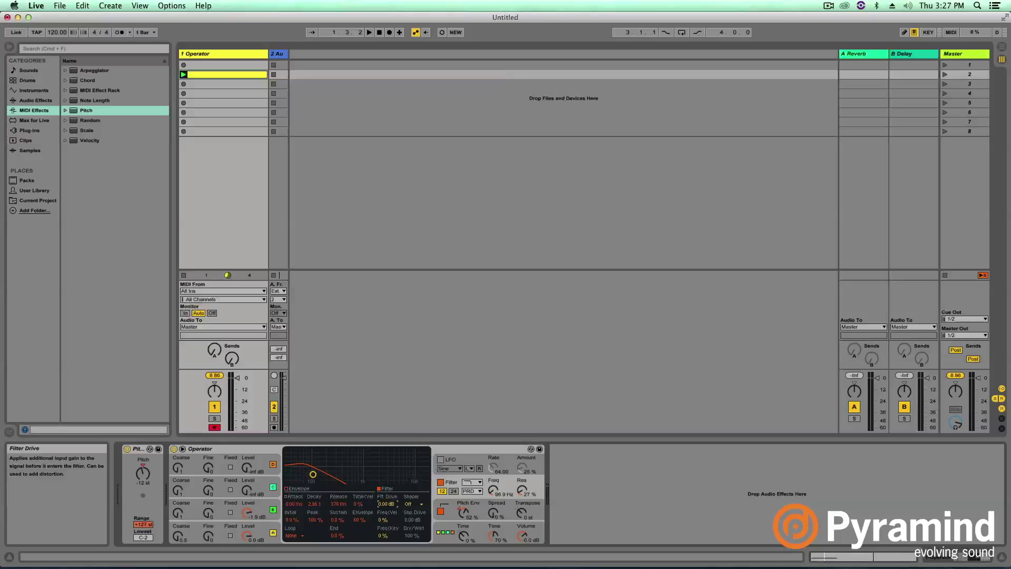
pyautogui.moveTo(387, 504); pyautogui.dragTo(387, 507)
pyautogui.press('space')
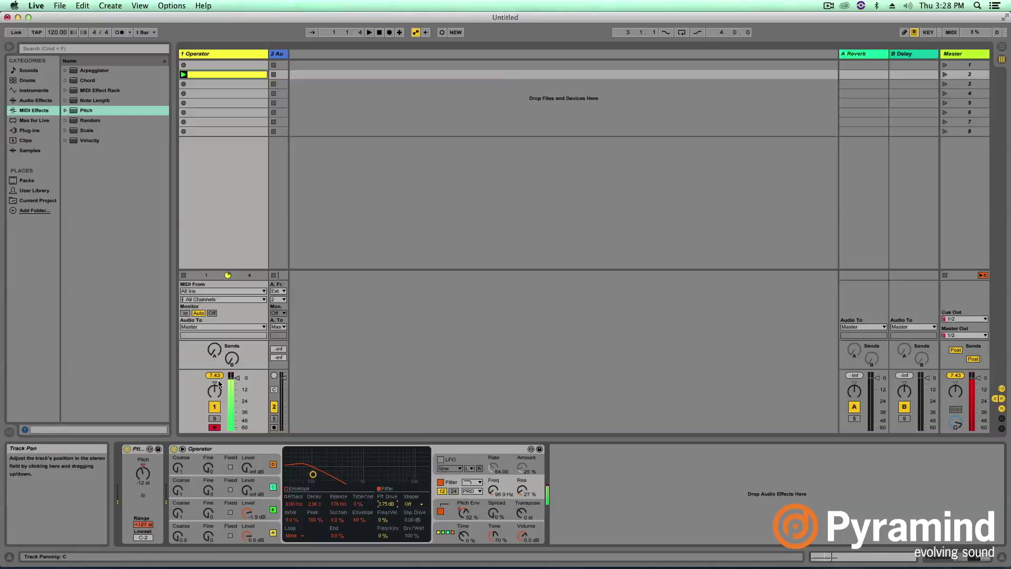
pyautogui.press('space')
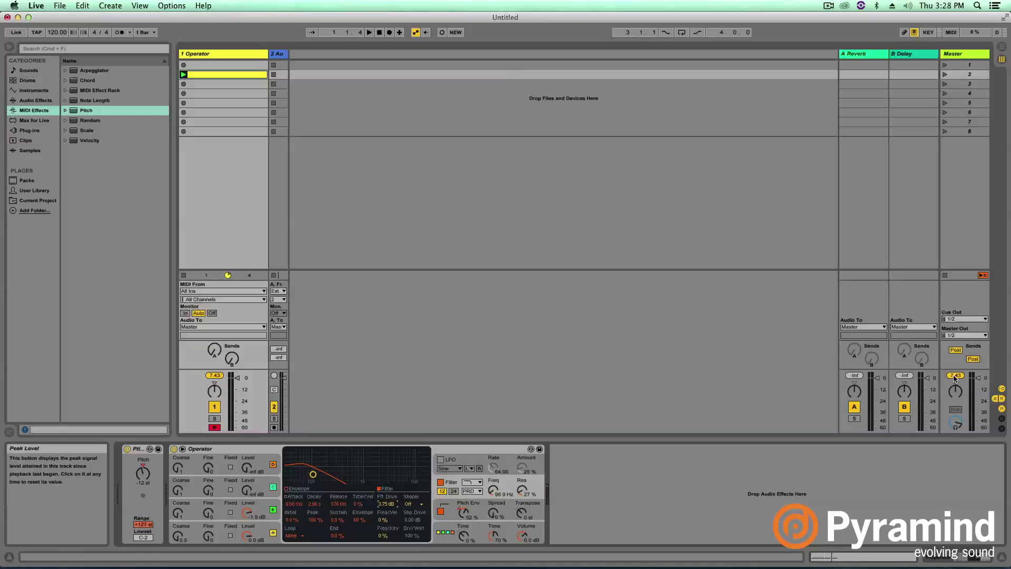
pyautogui.click(469, 504)
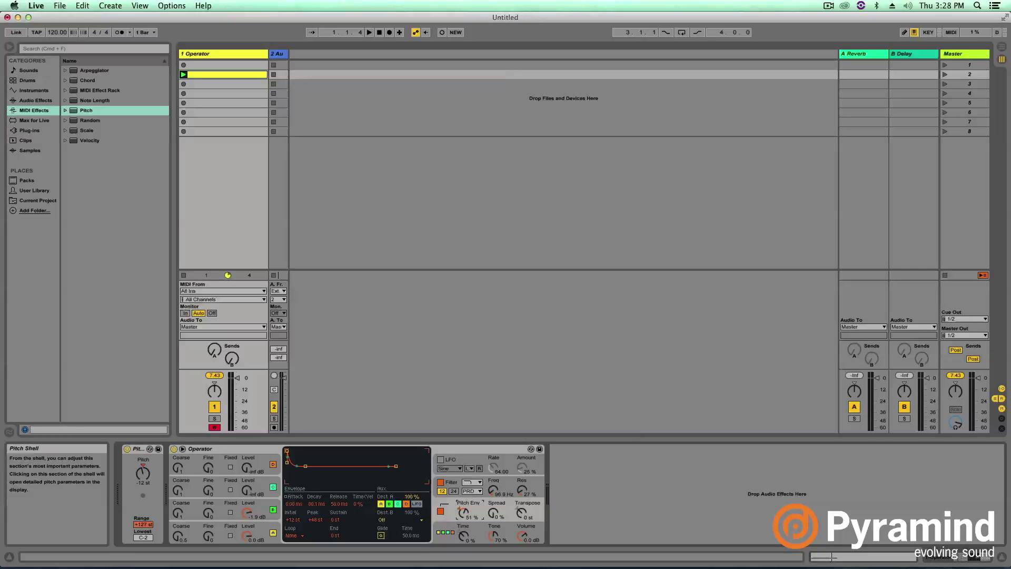
# Step: Return to Operator's filter settings and select the Operator device
pyautogui.click(461, 477)
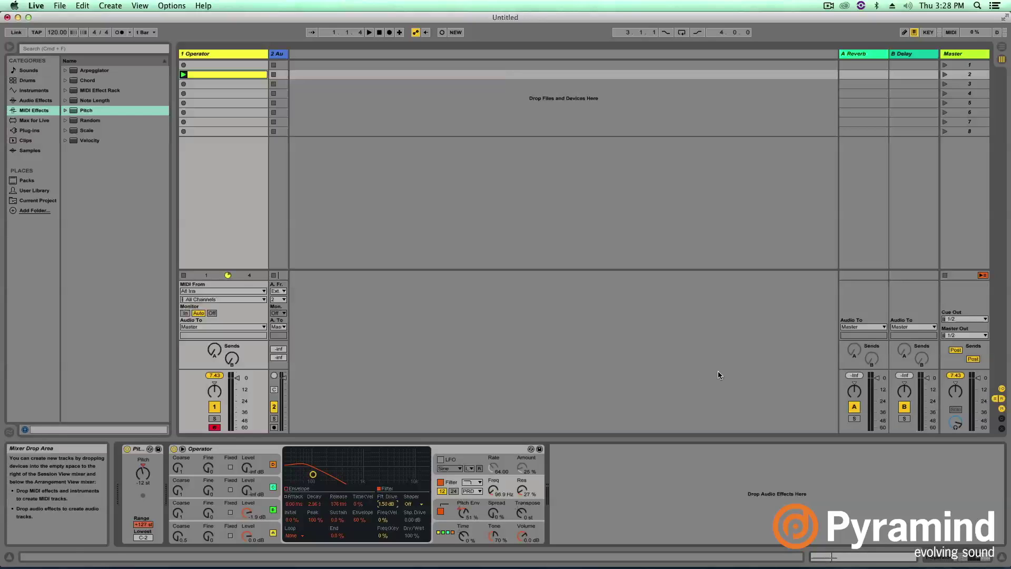
pyautogui.click(210, 450)
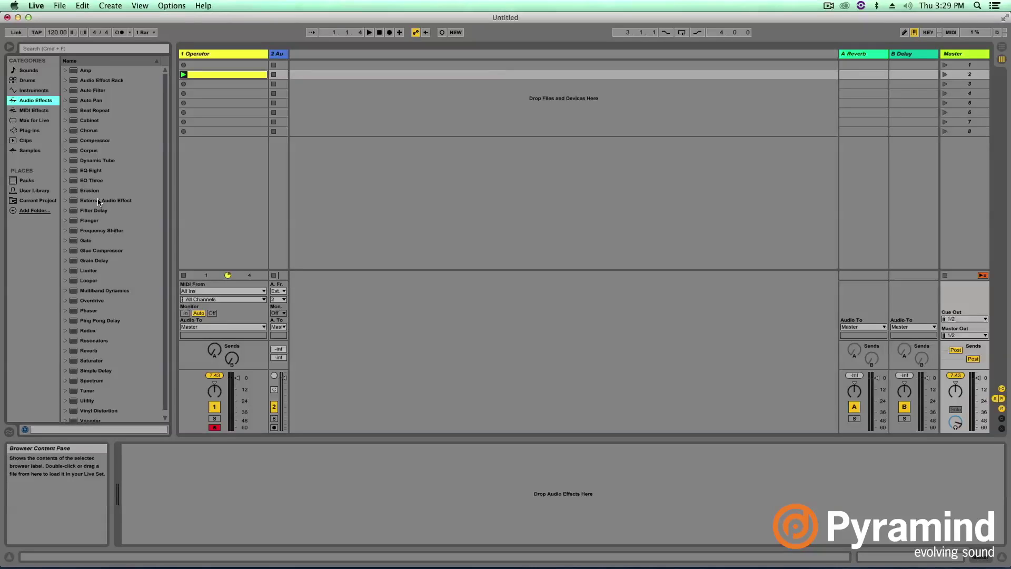
# Step: Add a Limiter to the Master track and reset its ceiling to -0.30 dB
pyautogui.moveTo(88, 267); pyautogui.dragTo(965, 53)
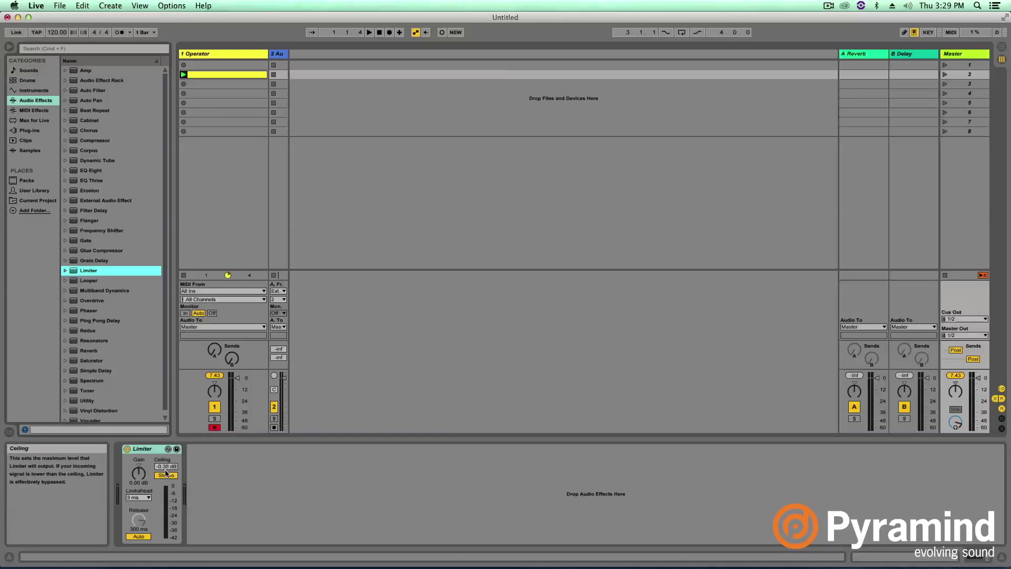
pyautogui.moveTo(166, 468); pyautogui.dragTo(166, 449)
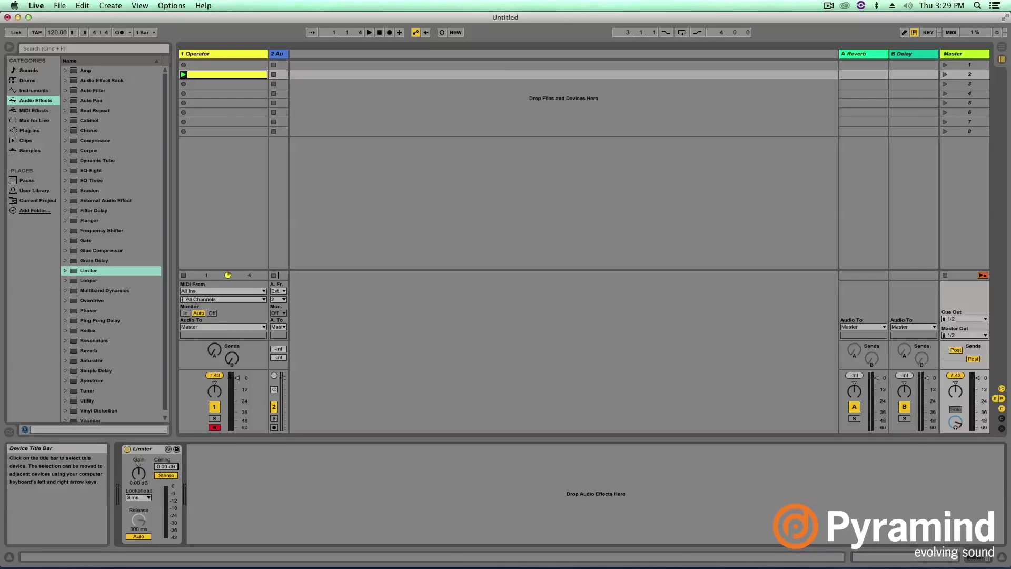
pyautogui.doubleClick(166, 468)
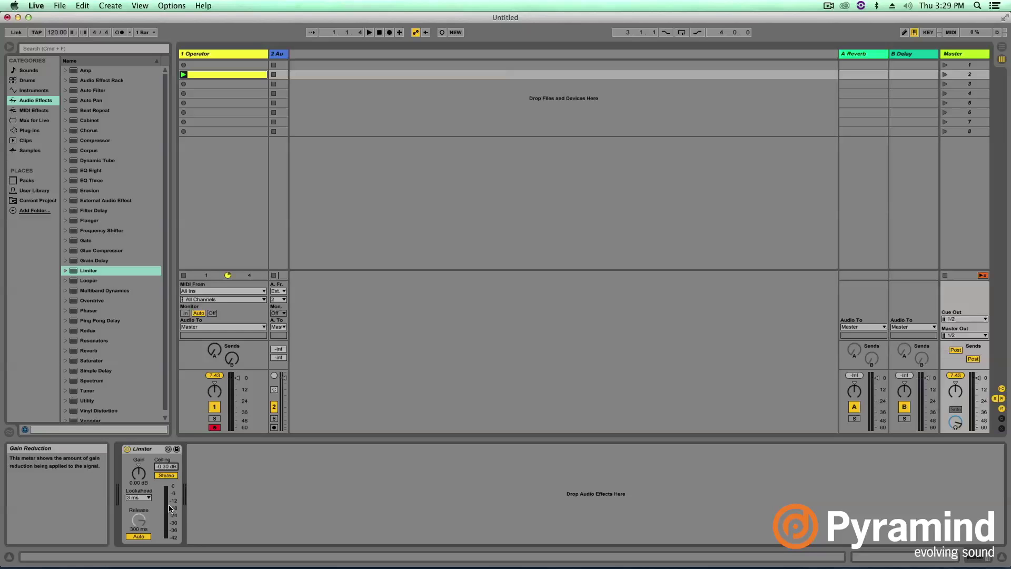
# Step: Audition the kick twice through the Master Limiter at -6.00 dB gain
pyautogui.press('space')
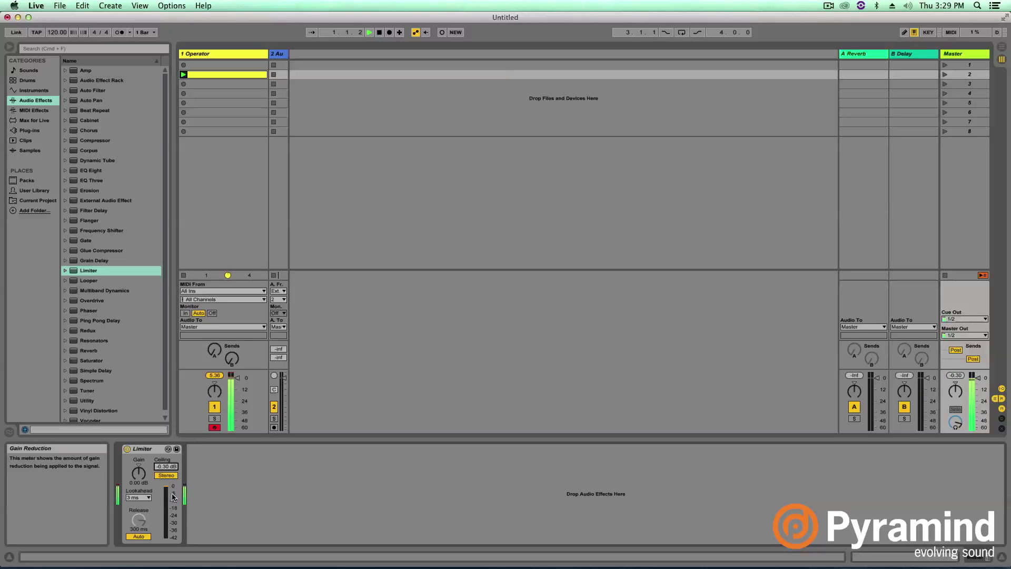
pyautogui.press('space')
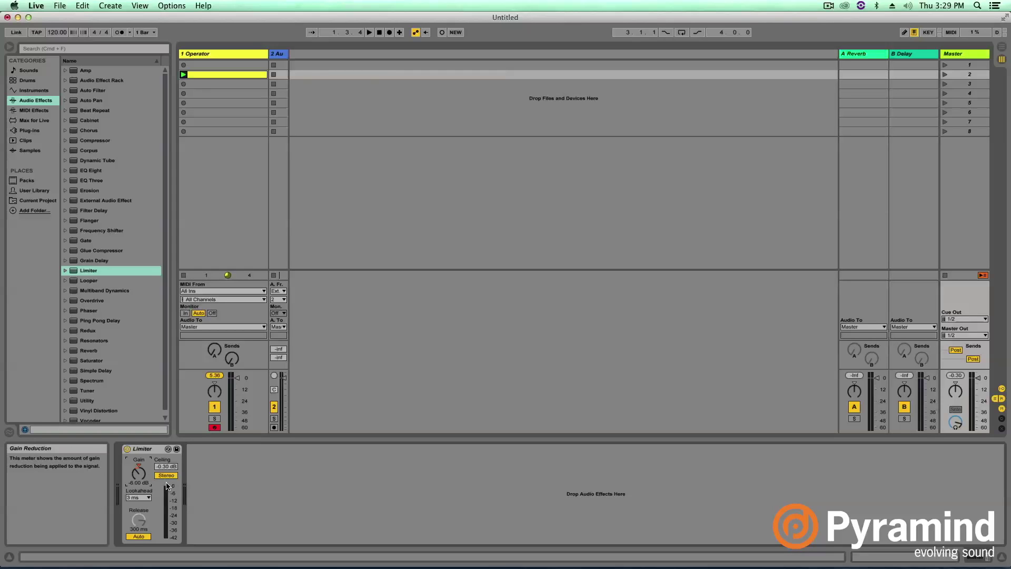
pyautogui.press('space')
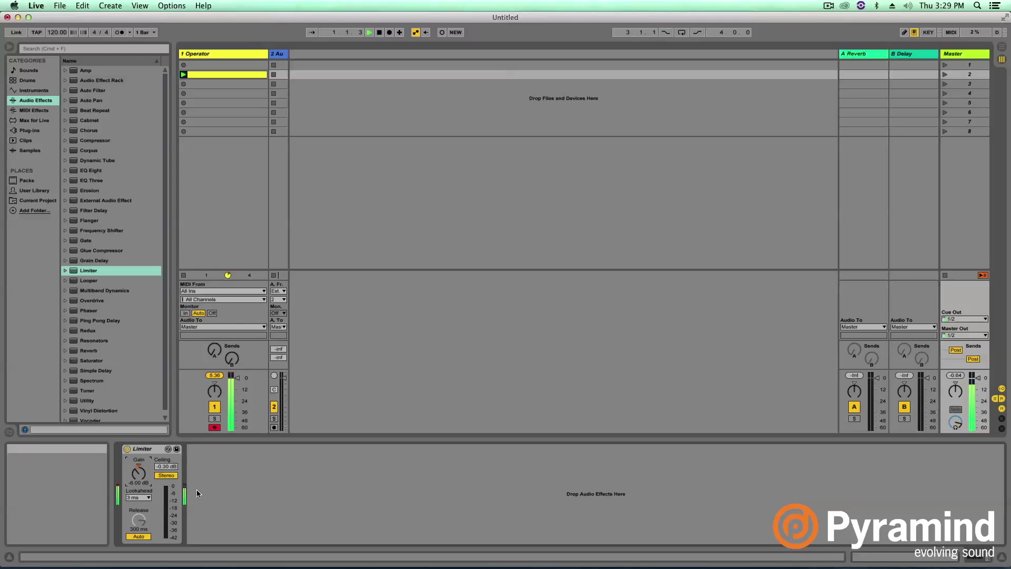
pyautogui.press('space')
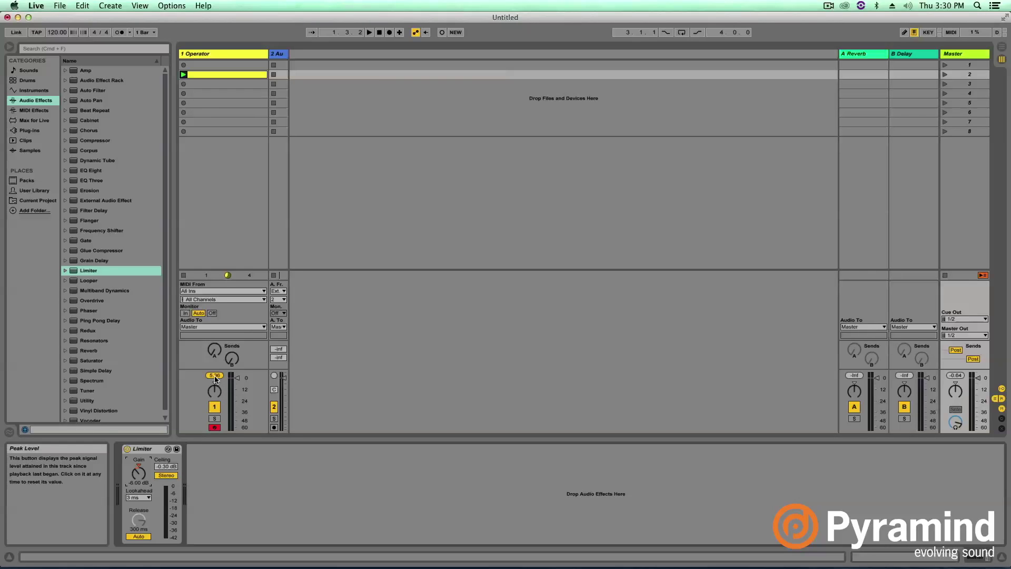
# Step: Reset track 1's peak level readout and return to the 1 Operator track's device chain
pyautogui.click(215, 375)
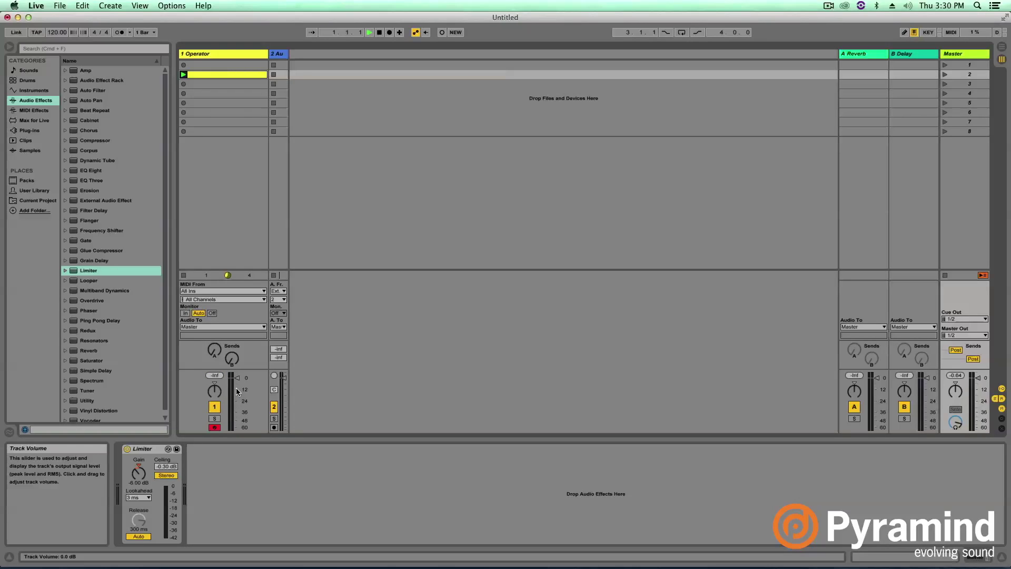
pyautogui.click(145, 449)
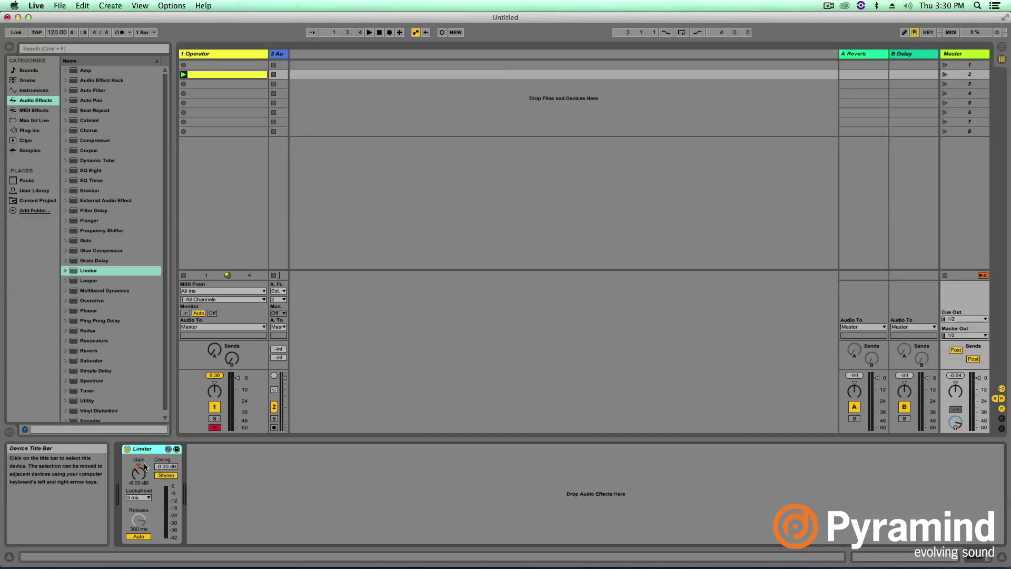
pyautogui.click(214, 376)
pyautogui.click(196, 54)
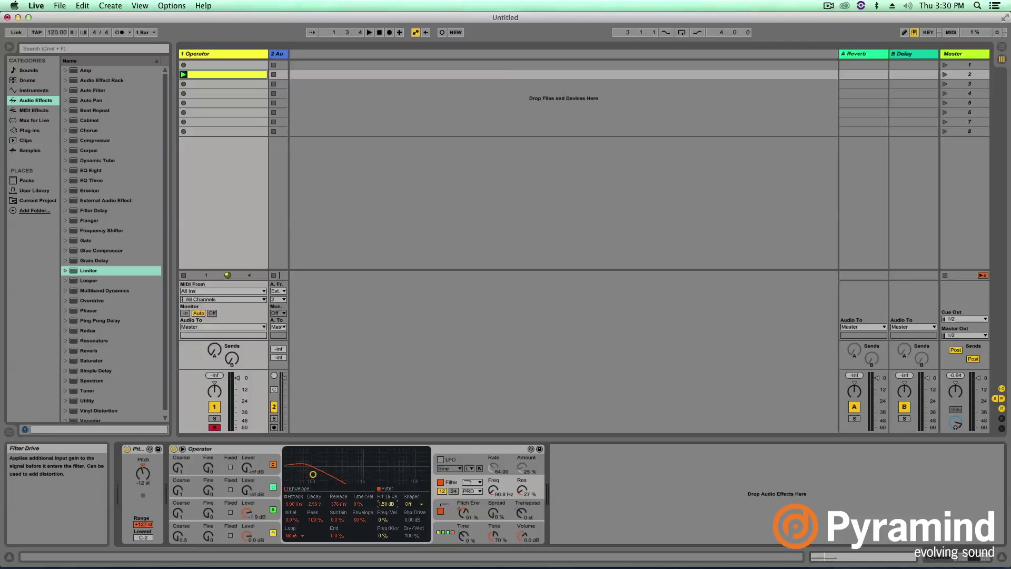
# Step: Raise Operator's filter drive to 3.19 dB, audition the kick, then switch to Finder
pyautogui.moveTo(387, 503); pyautogui.dragTo(387, 449)
pyautogui.press('space')
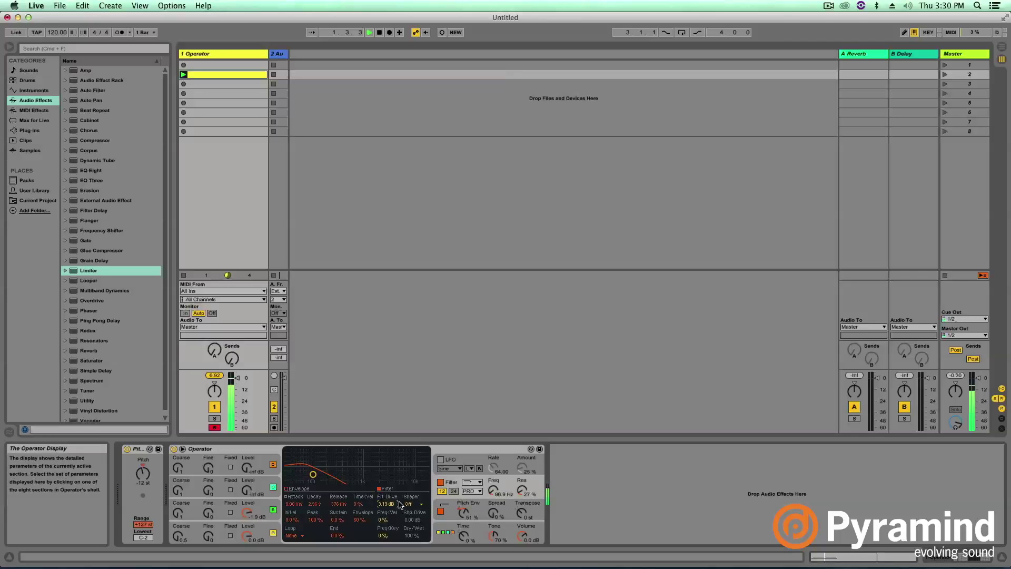
pyautogui.press('space')
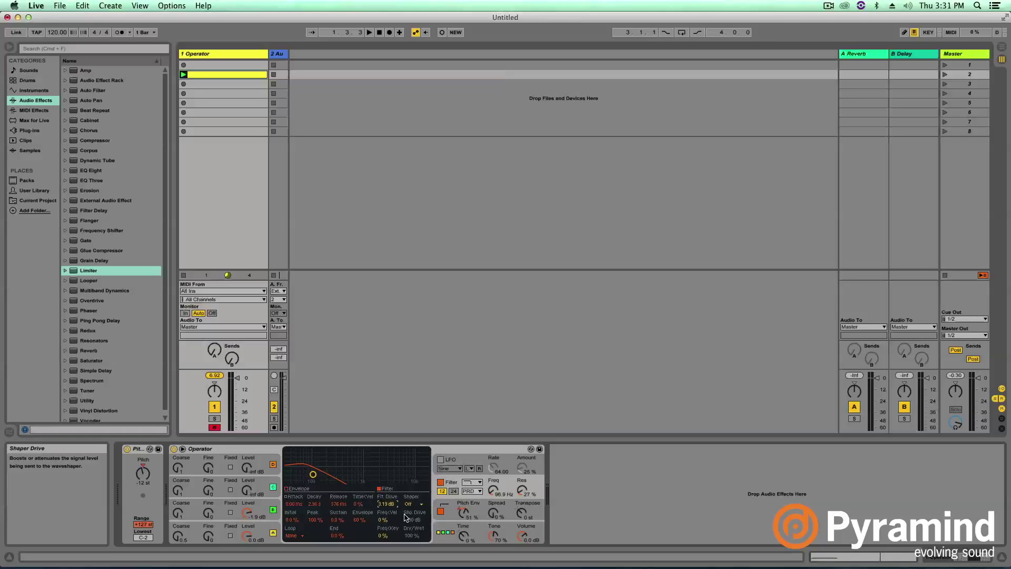
pyautogui.press('super+Tab')
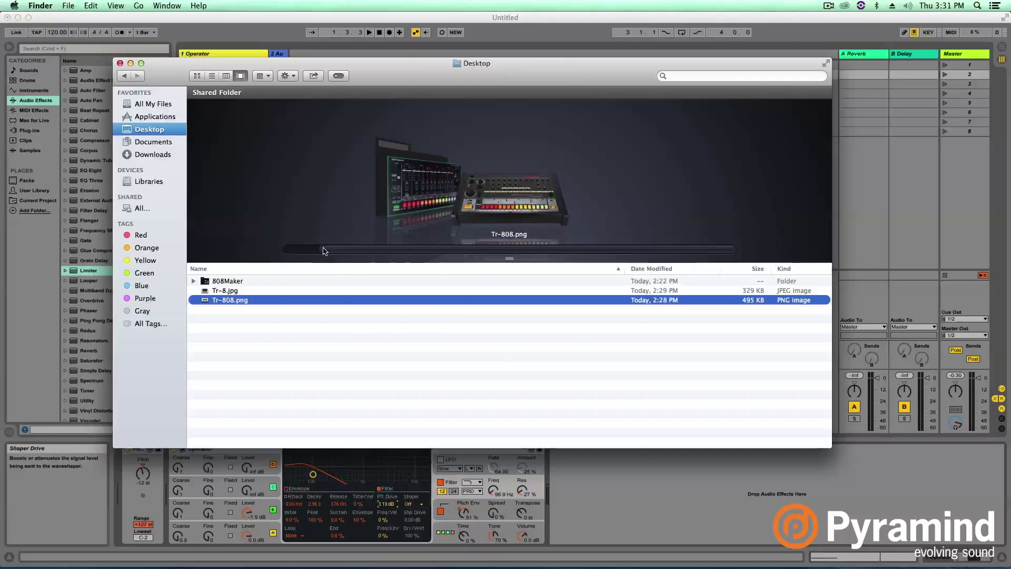
pyautogui.press('space')
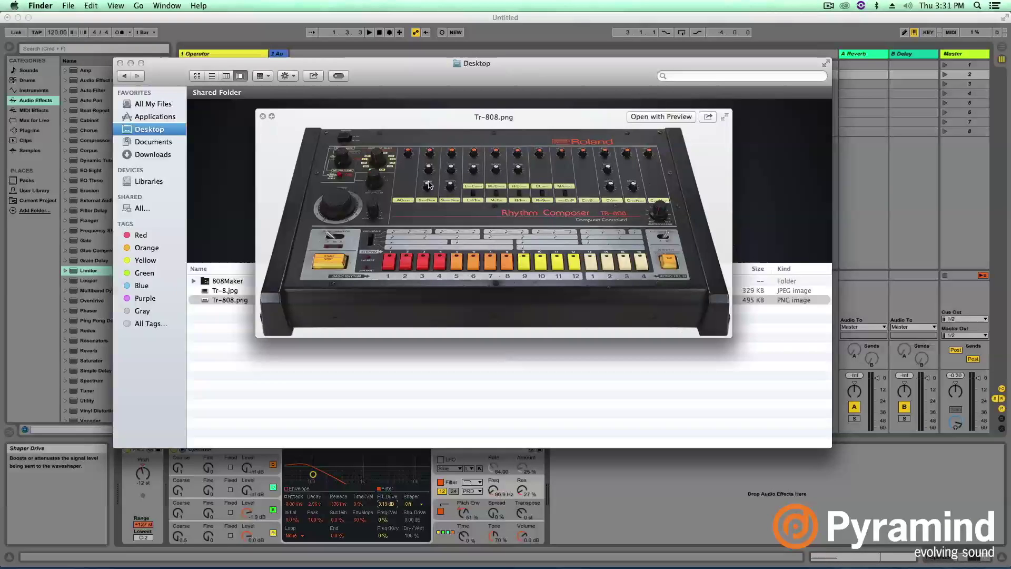
pyautogui.press('space')
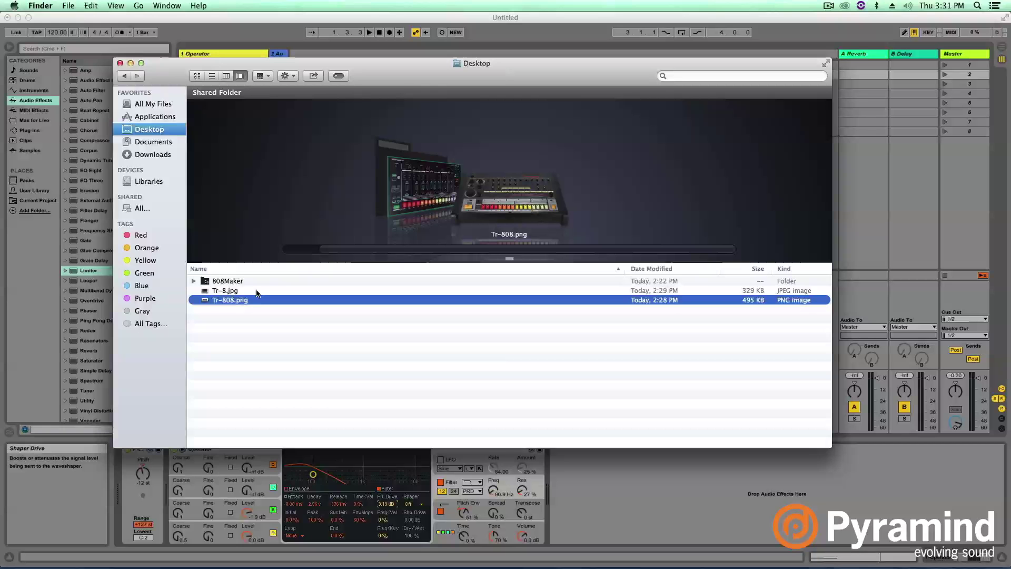
# Step: Preview Tr-8.jpg full size in Finder's Quick Look, then close it and return to Live
pyautogui.click(280, 293)
pyautogui.press('space')
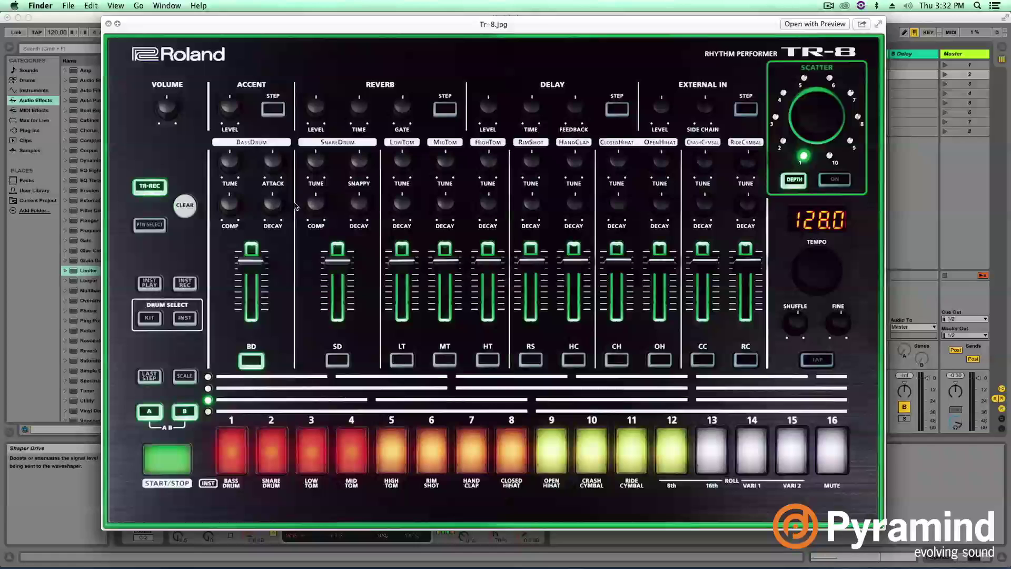
pyautogui.press('space')
pyautogui.press('super+Tab')
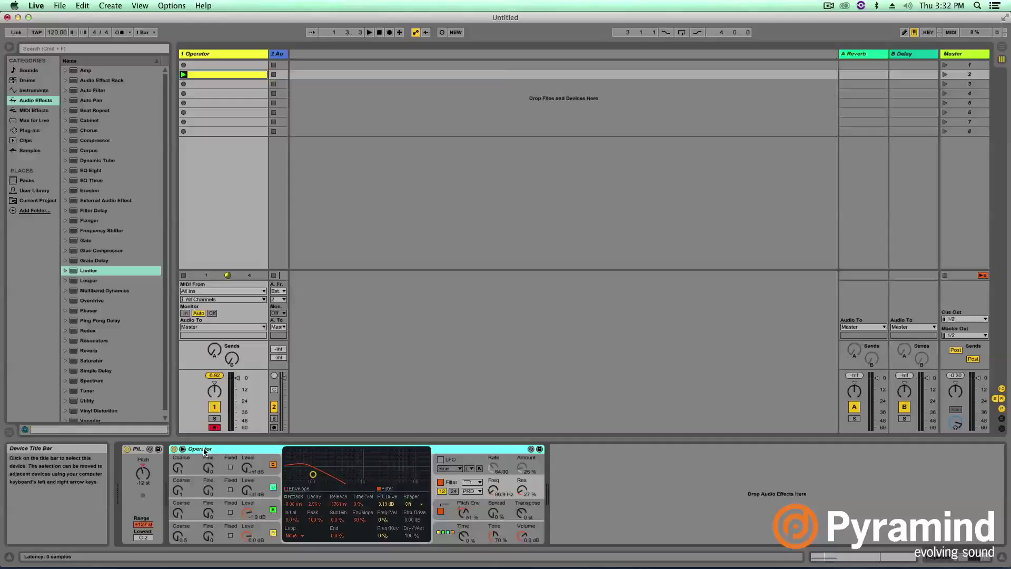
# Step: Group track 1's Operator kick device into an Instrument Rack (Cmd+G)
pyautogui.rightClick(206, 452)
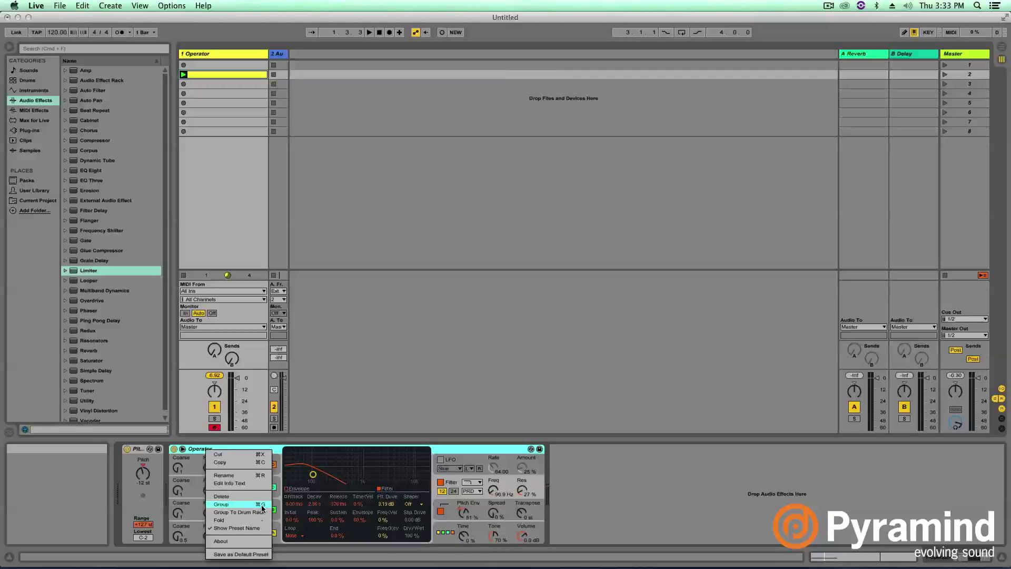
pyautogui.click(465, 451)
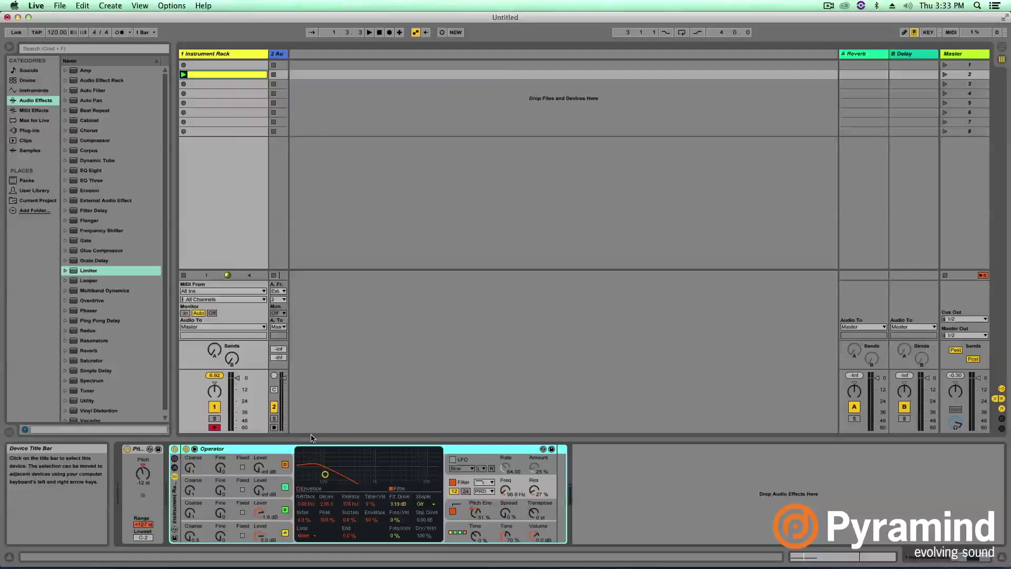
pyautogui.press('super+g')
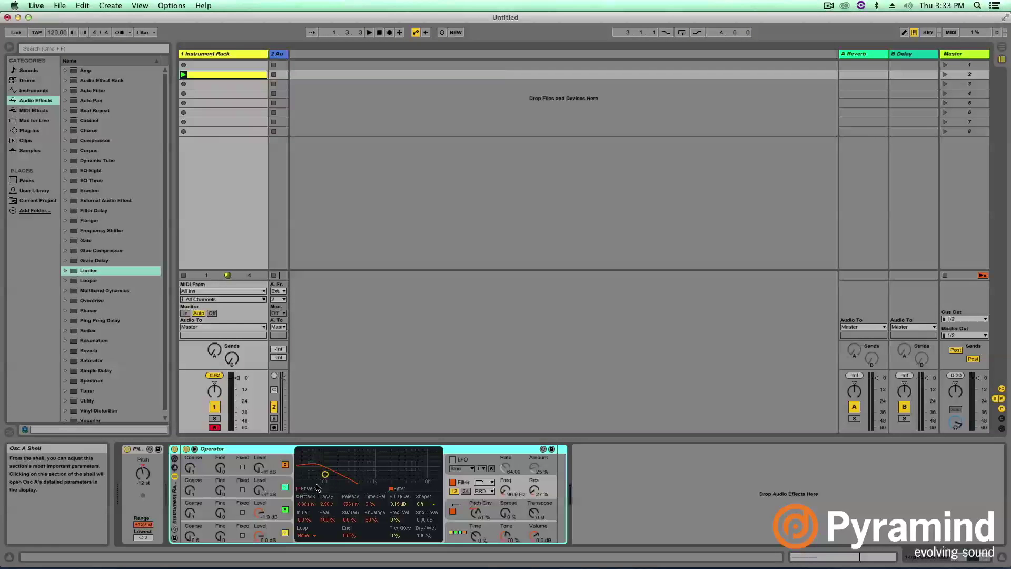
# Step: Show the rack's eight macro knobs and Oscillator A's envelope settings in Operator's display
pyautogui.click(175, 462)
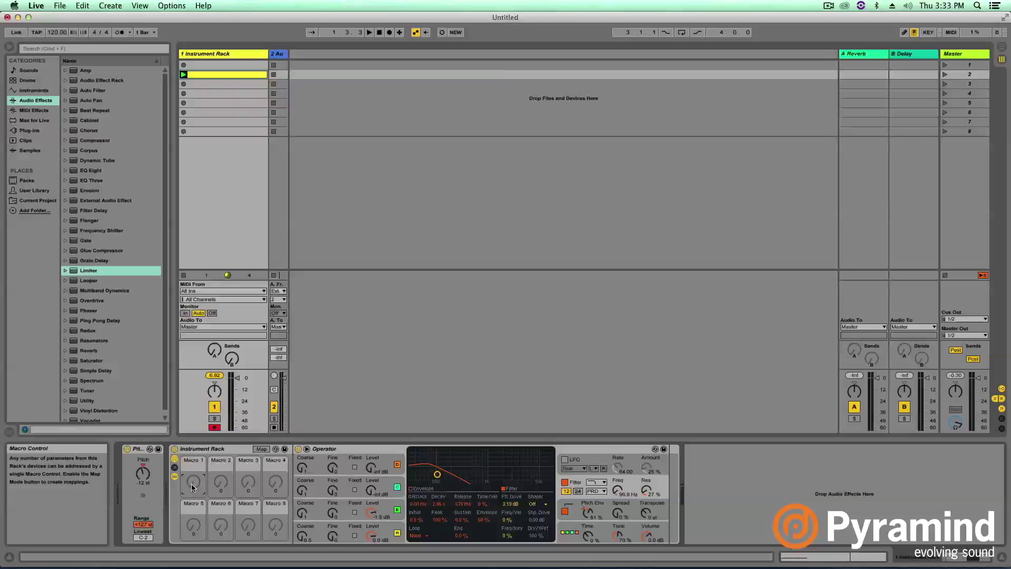
pyautogui.click(312, 525)
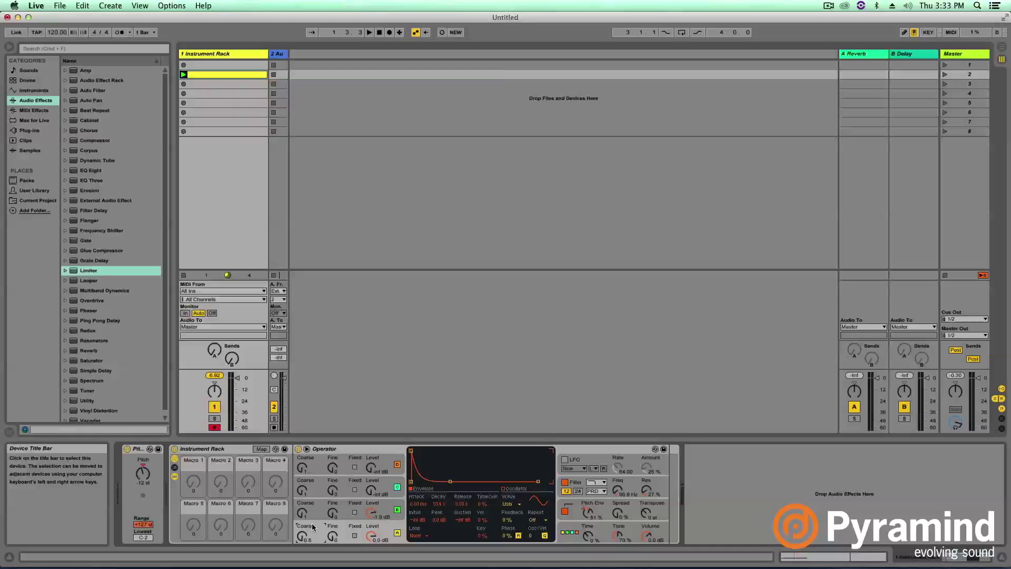
# Step: Map Oscillator A's level to Macro 1 and its envelope decay to Macro 2
pyautogui.rightClick(372, 536)
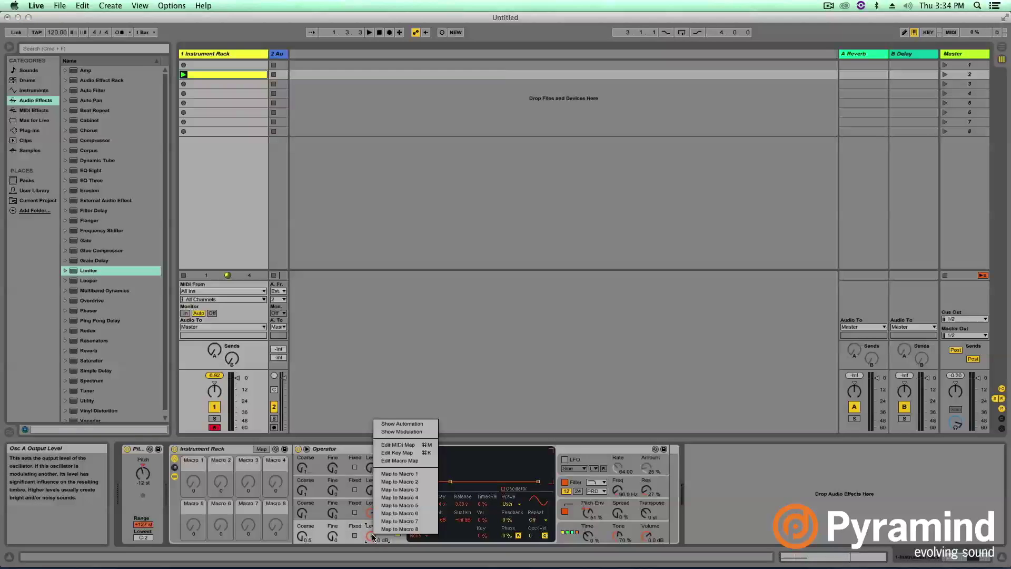
pyautogui.click(399, 474)
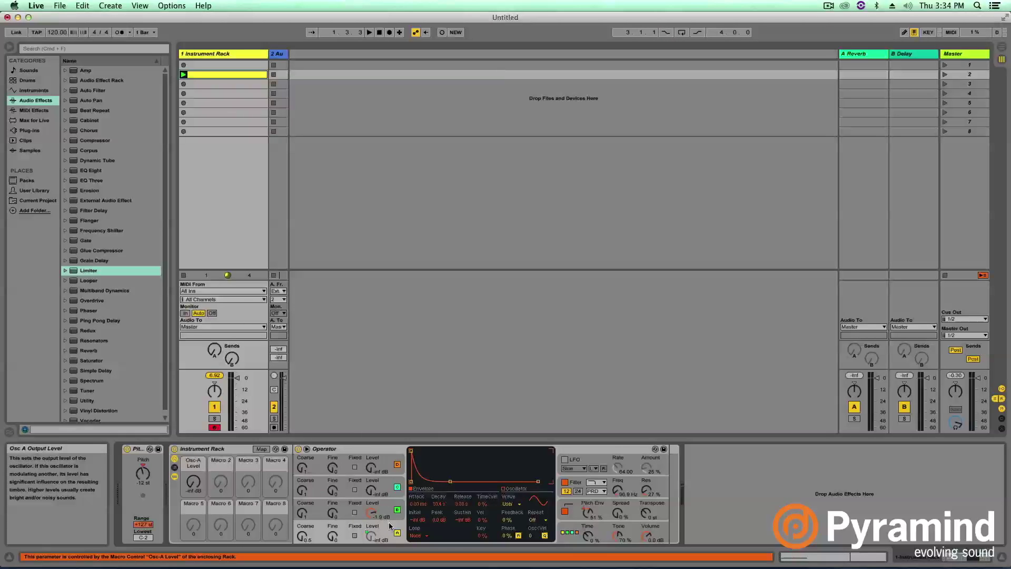
pyautogui.rightClick(440, 509)
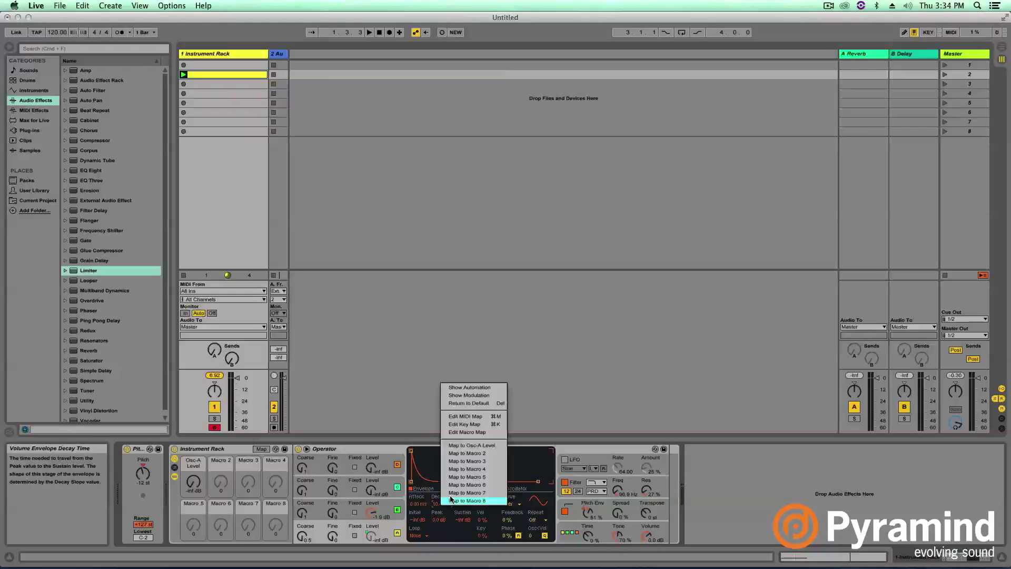
pyautogui.click(485, 456)
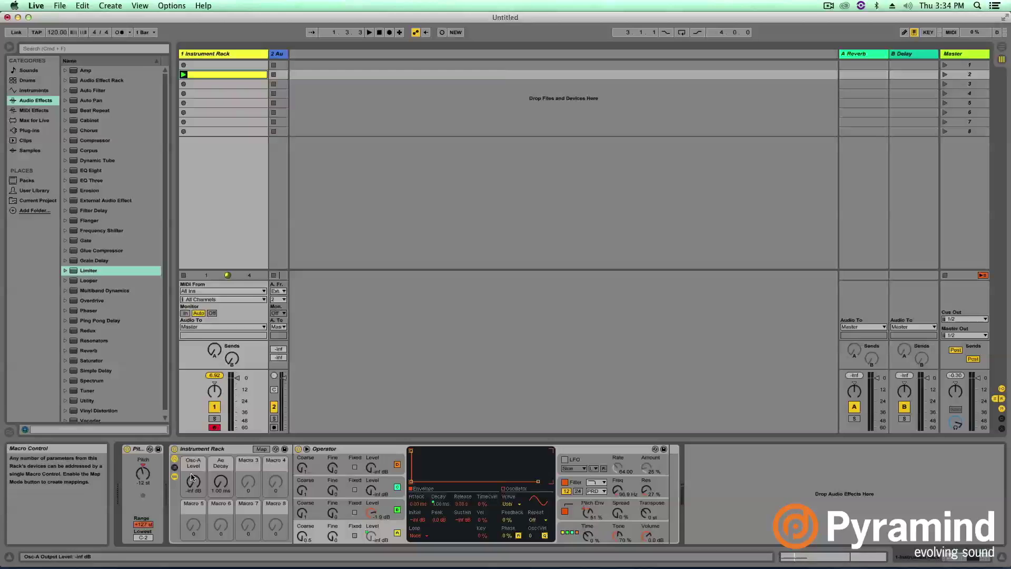
# Step: Audition the kick while adjusting the Osc-A Level and Ae Decay macros, leaving the level at -3.5 dB
pyautogui.press('space')
pyautogui.press('space')
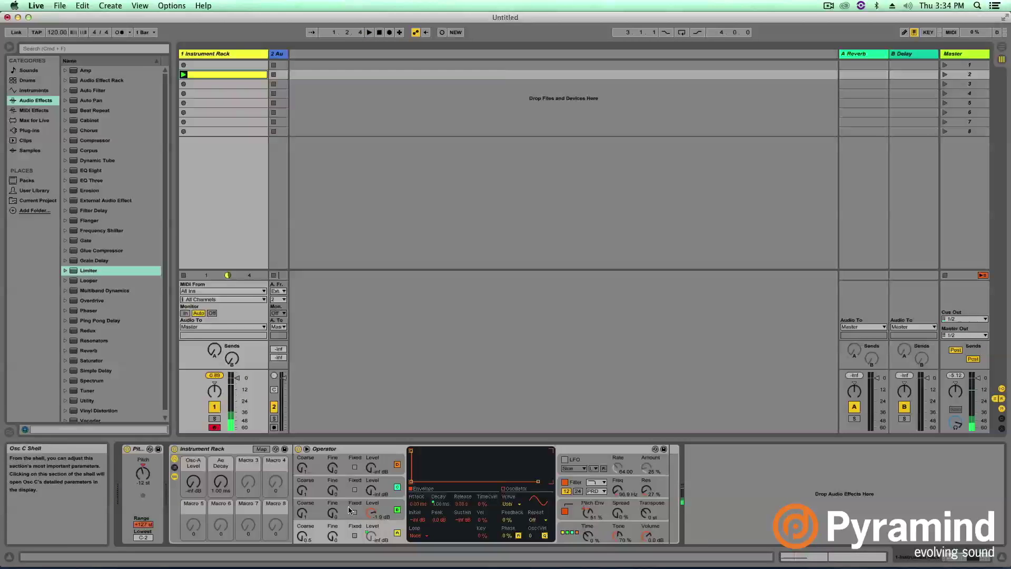
pyautogui.press('space')
pyautogui.moveTo(185, 486); pyautogui.dragTo(221, 464)
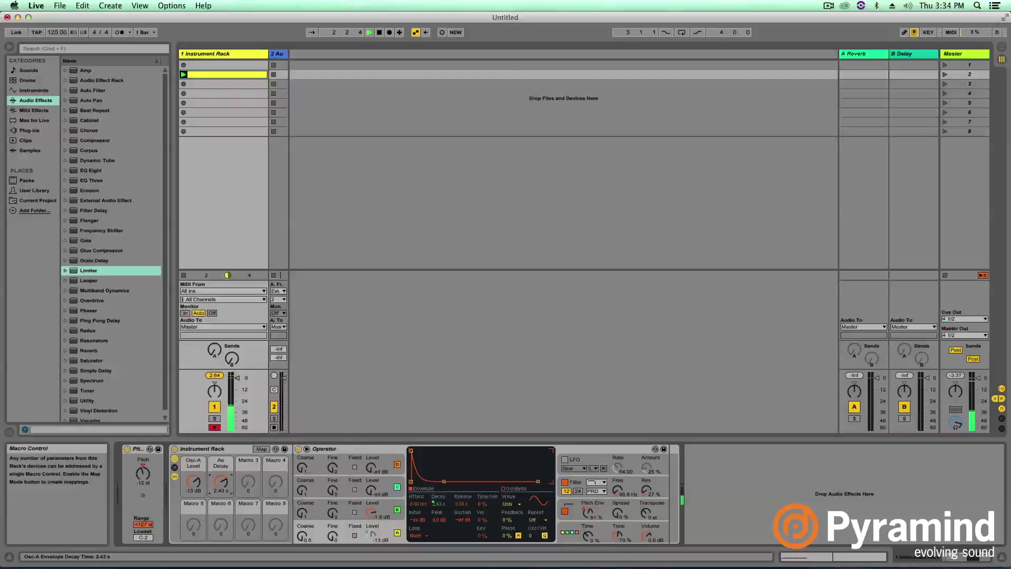
pyautogui.moveTo(222, 464); pyautogui.dragTo(222, 459)
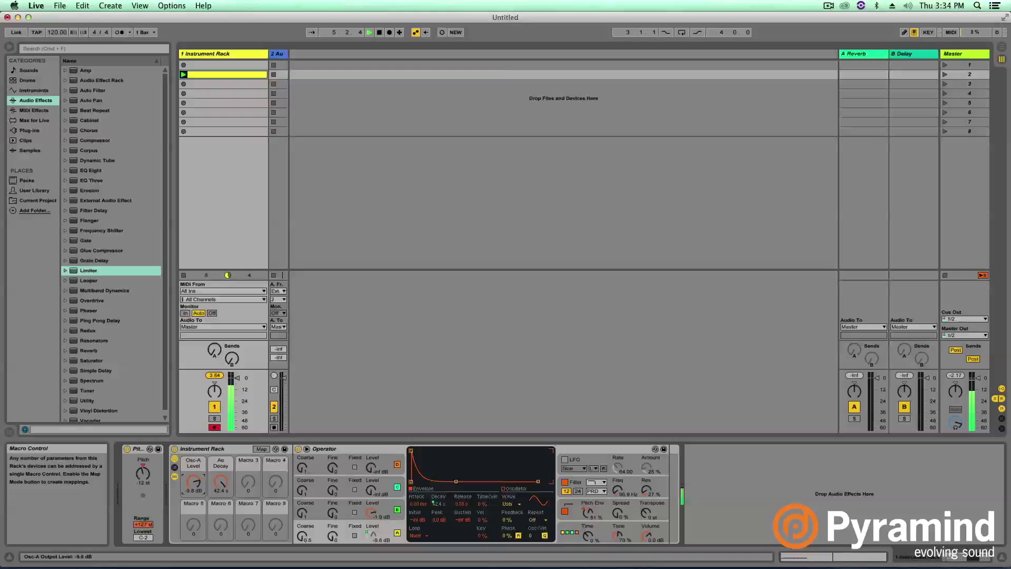
pyautogui.moveTo(193, 481); pyautogui.dragTo(193, 490)
pyautogui.moveTo(193, 494)
pyautogui.mouseDown()
pyautogui.moveTo(193, 474)
pyautogui.moveTo(200, 491)
pyautogui.mouseUp()
pyautogui.press('space')
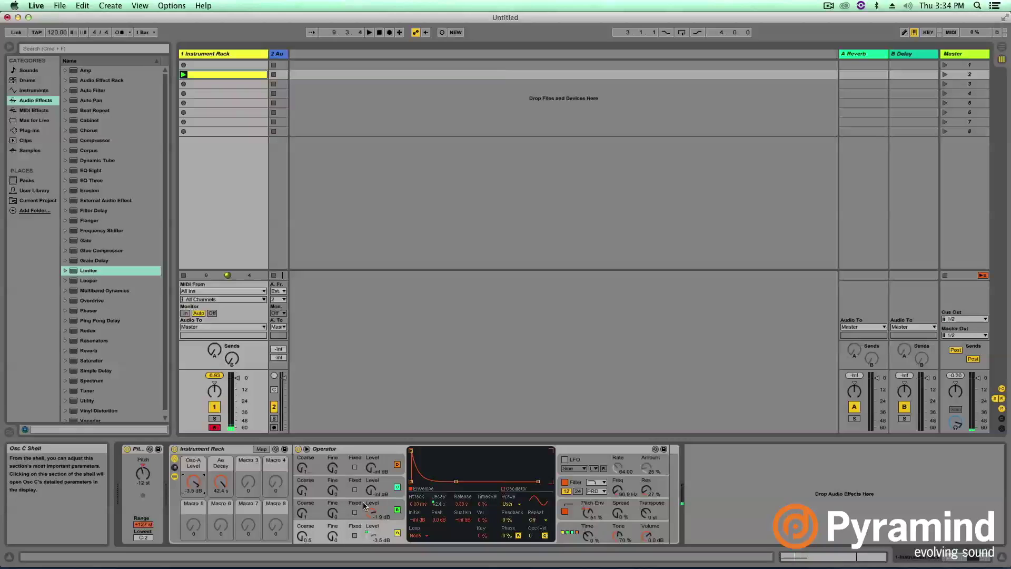
# Step: Map Oscillator B's level to Macro 5 and its envelope decay to Macro 6
pyautogui.click(339, 505)
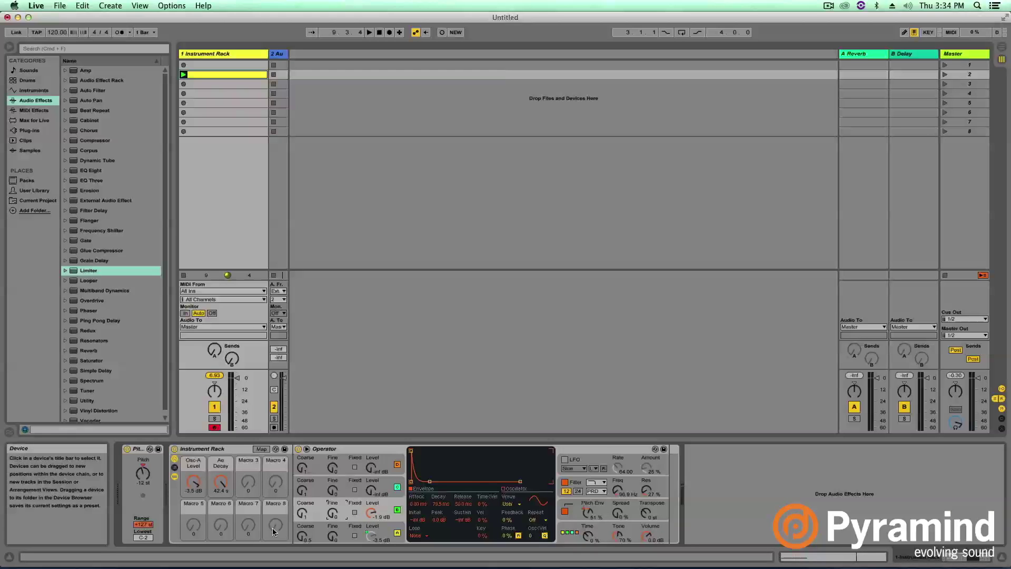
pyautogui.click(193, 482)
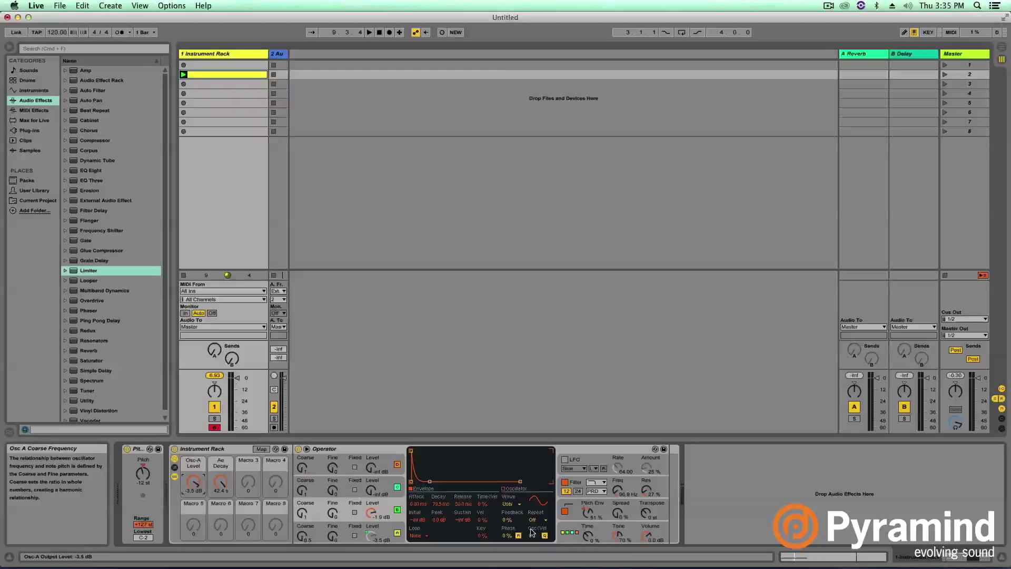
pyautogui.rightClick(372, 516)
pyautogui.click(414, 482)
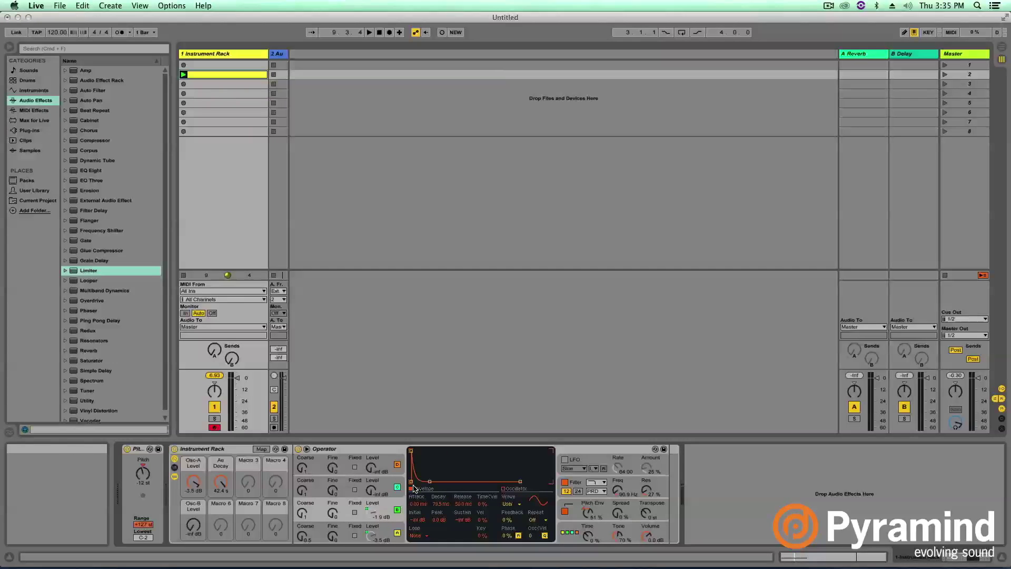
pyautogui.rightClick(439, 504)
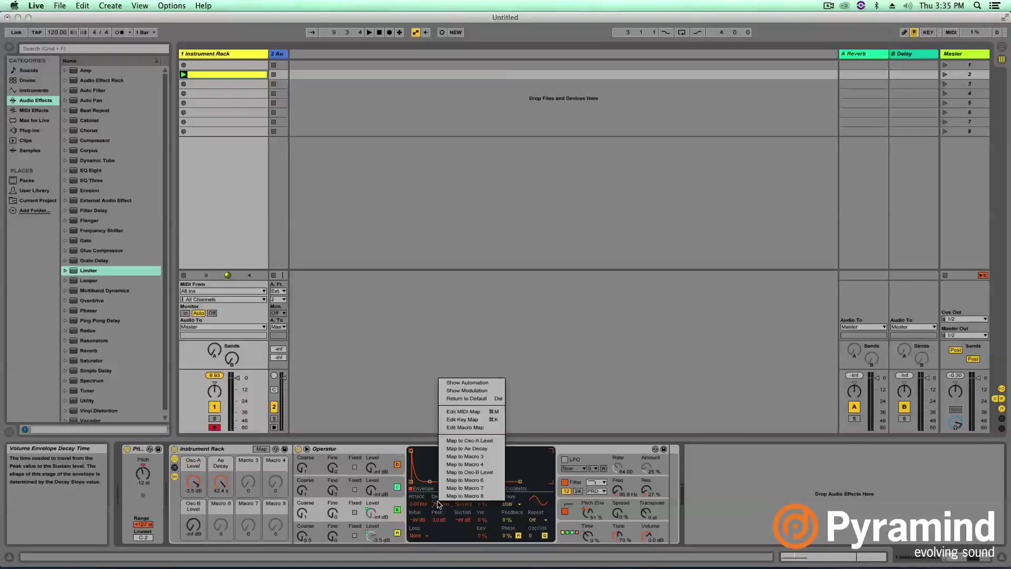
pyautogui.click(488, 479)
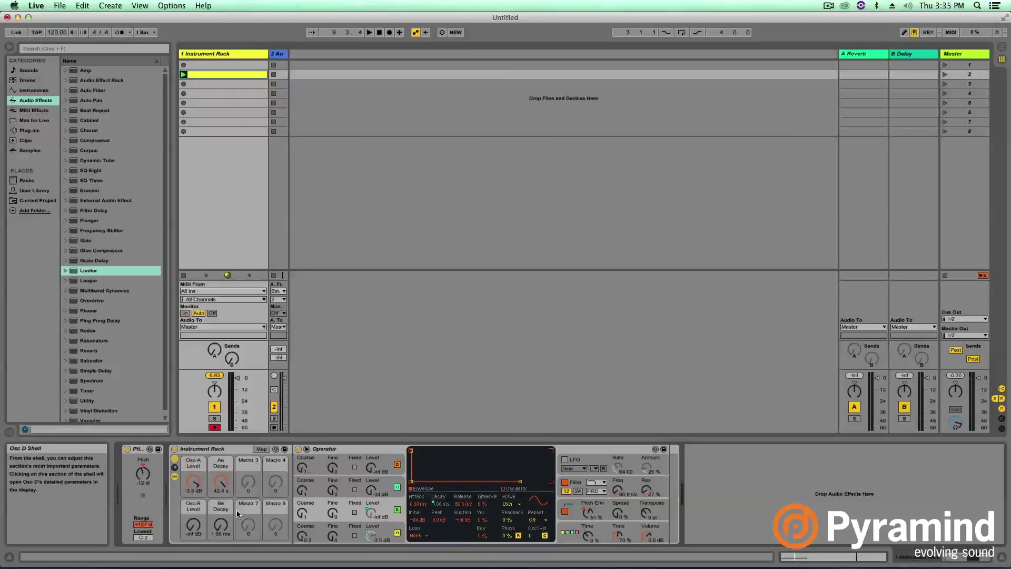
# Step: Play the kick and set the Osc-B Level macro to about -9.1 dB
pyautogui.press('space')
pyautogui.moveTo(194, 524); pyautogui.dragTo(194, 510)
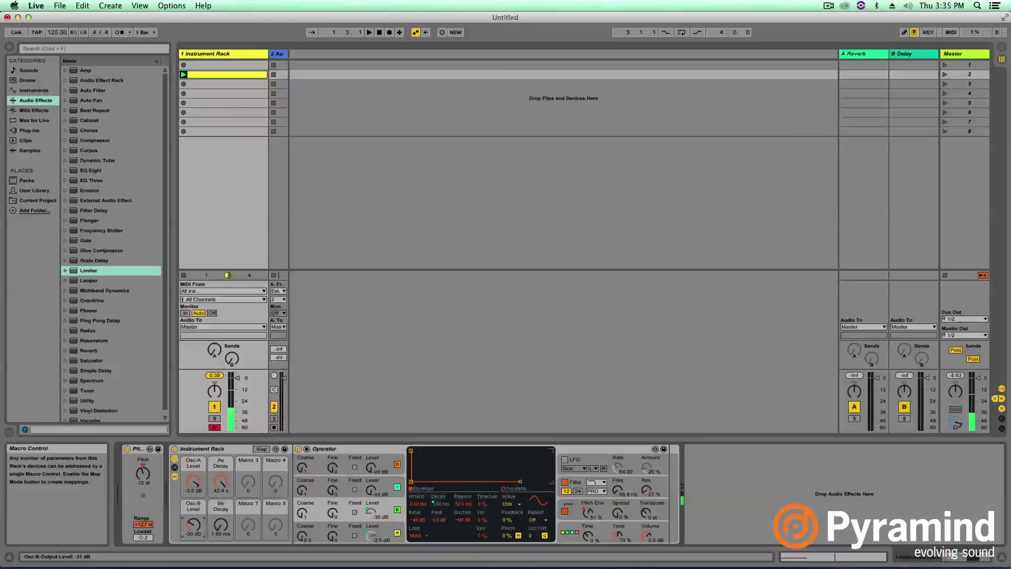
pyautogui.press('space')
pyautogui.moveTo(194, 524); pyautogui.dragTo(221, 523)
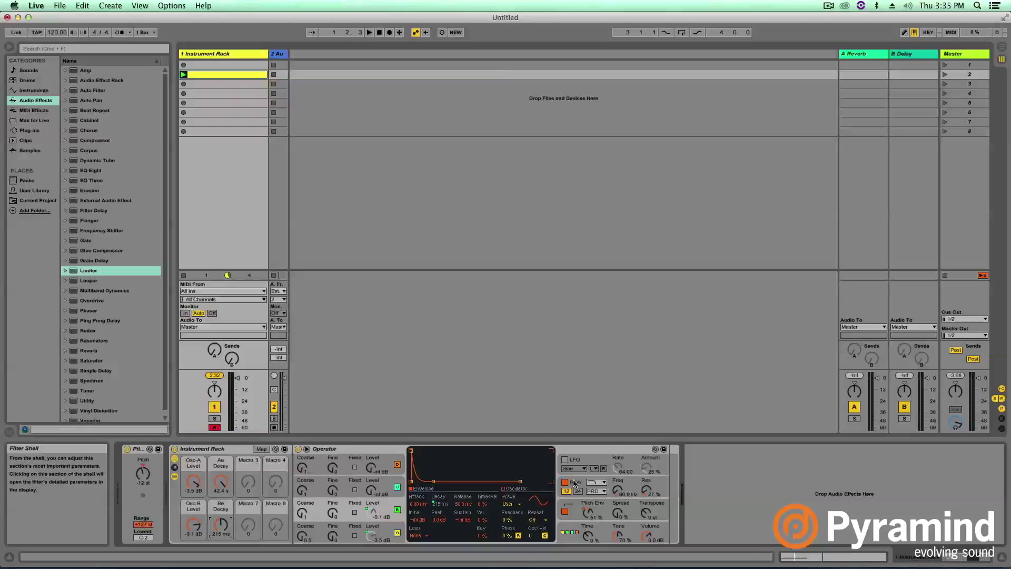
# Step: Enable the pitch envelope, mapping its amount to Macro 3 and its decay to Macro 4
pyautogui.click(574, 506)
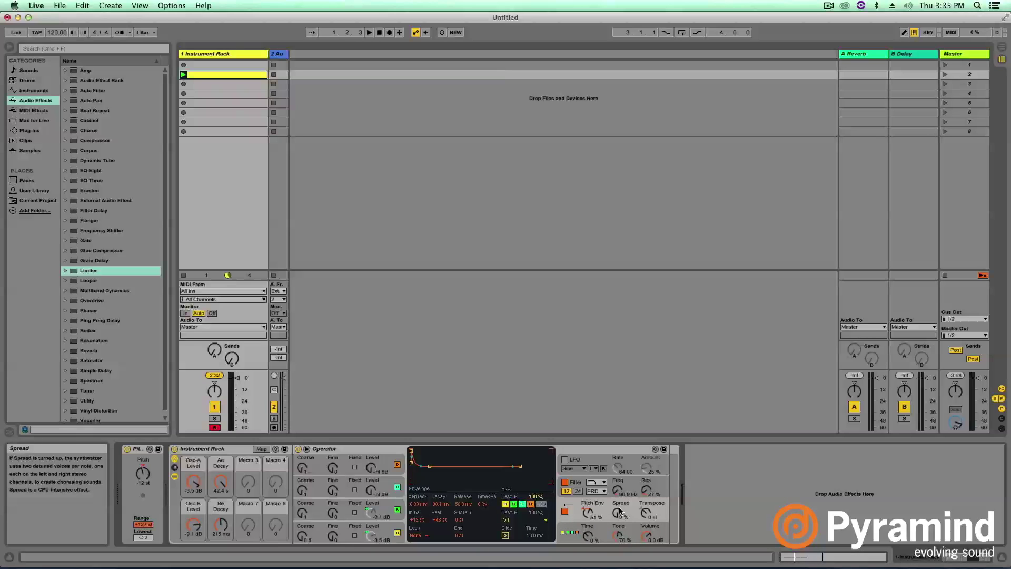
pyautogui.rightClick(587, 513)
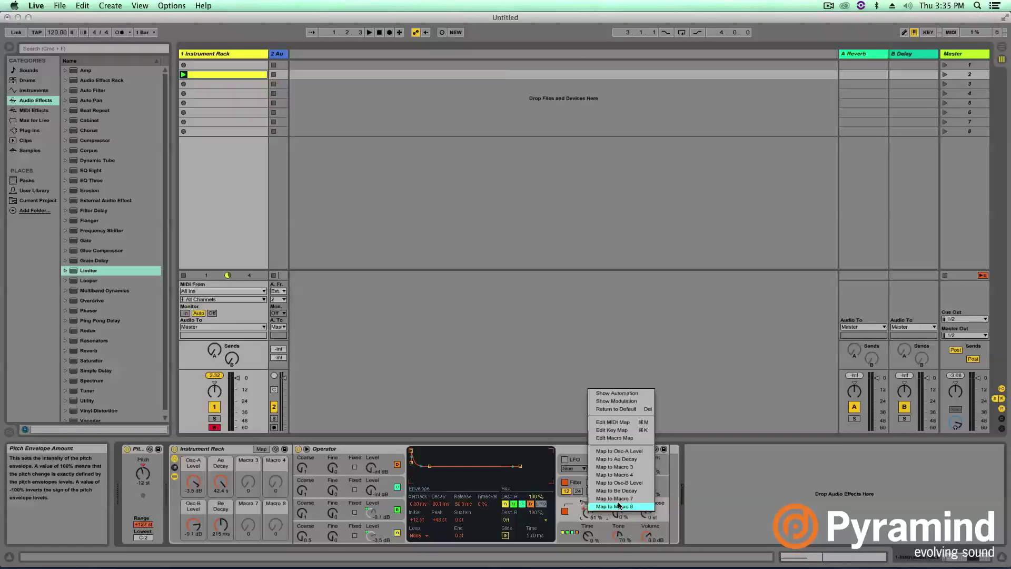
pyautogui.click(625, 475)
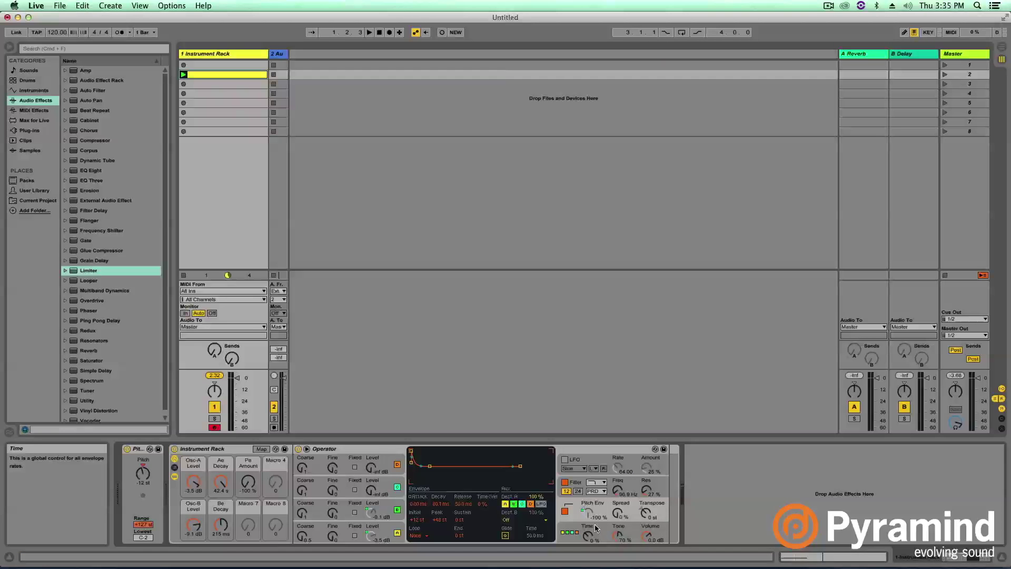
pyautogui.click(565, 511)
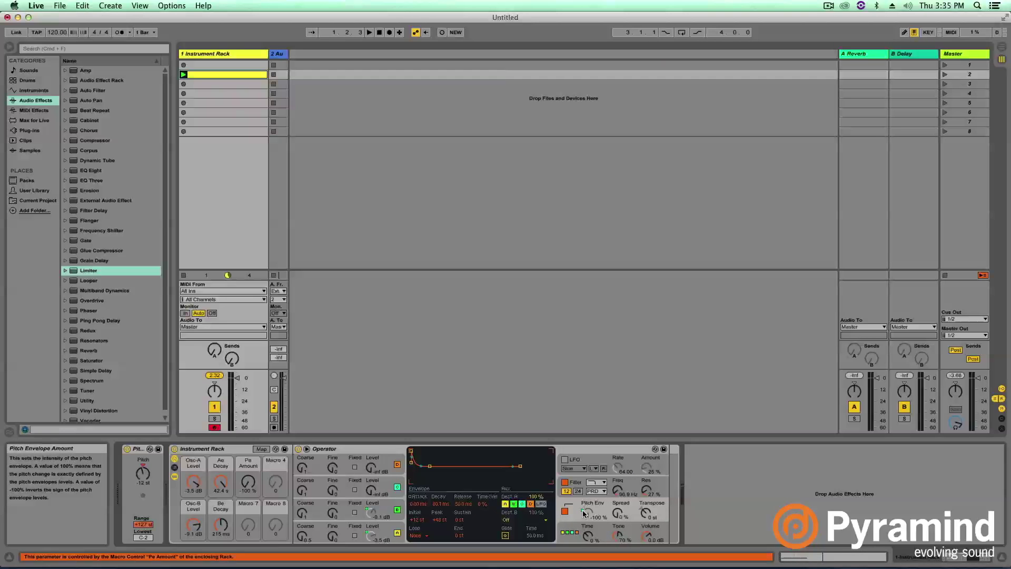
pyautogui.rightClick(444, 494)
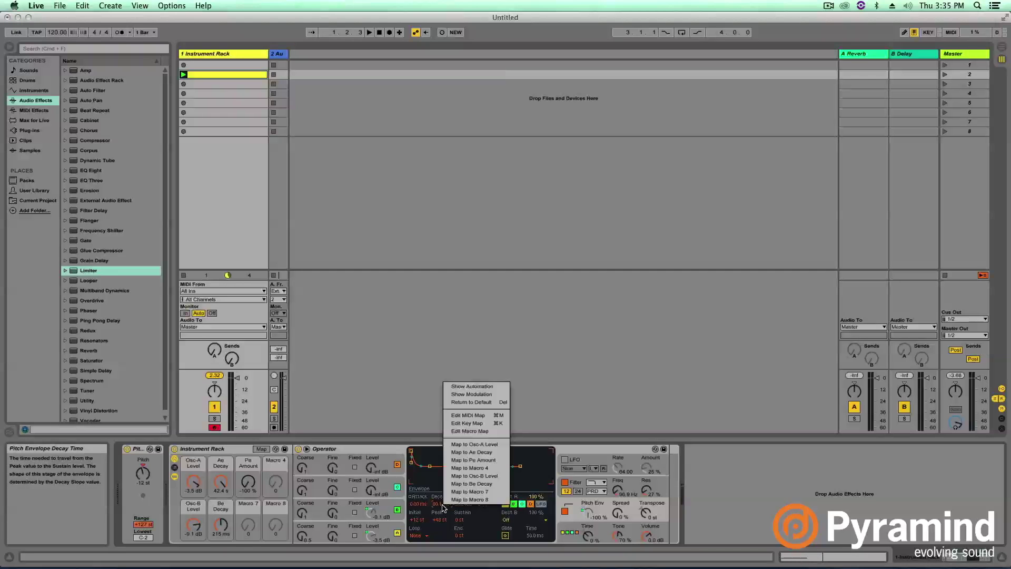
pyautogui.click(488, 468)
pyautogui.moveTo(248, 480); pyautogui.dragTo(282, 473)
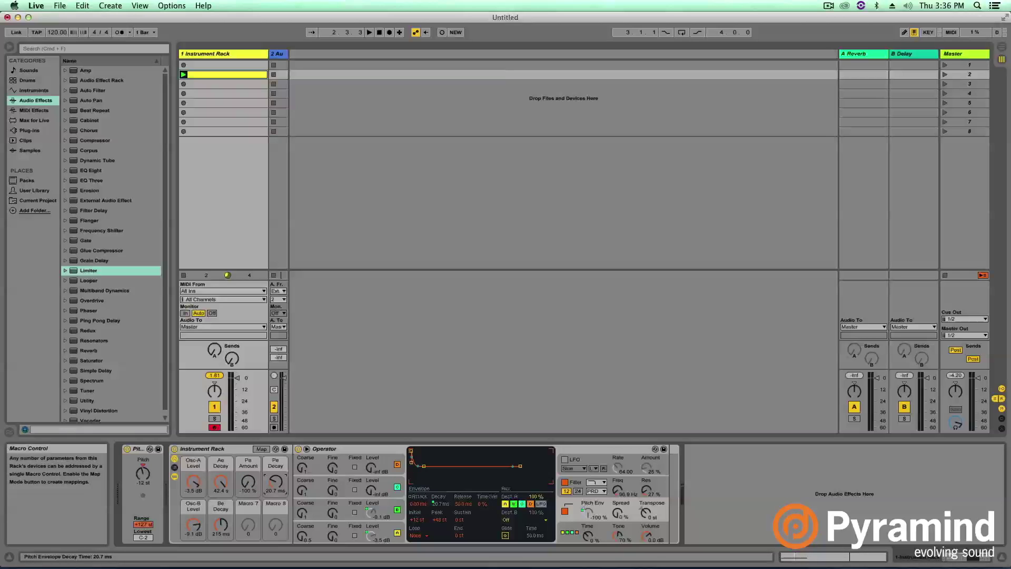
# Step: Audition the kick while tuning the pitch envelope macros to 59 % amount and 304 ms decay
pyautogui.moveTo(248, 480); pyautogui.dragTo(248, 477)
pyautogui.press('space')
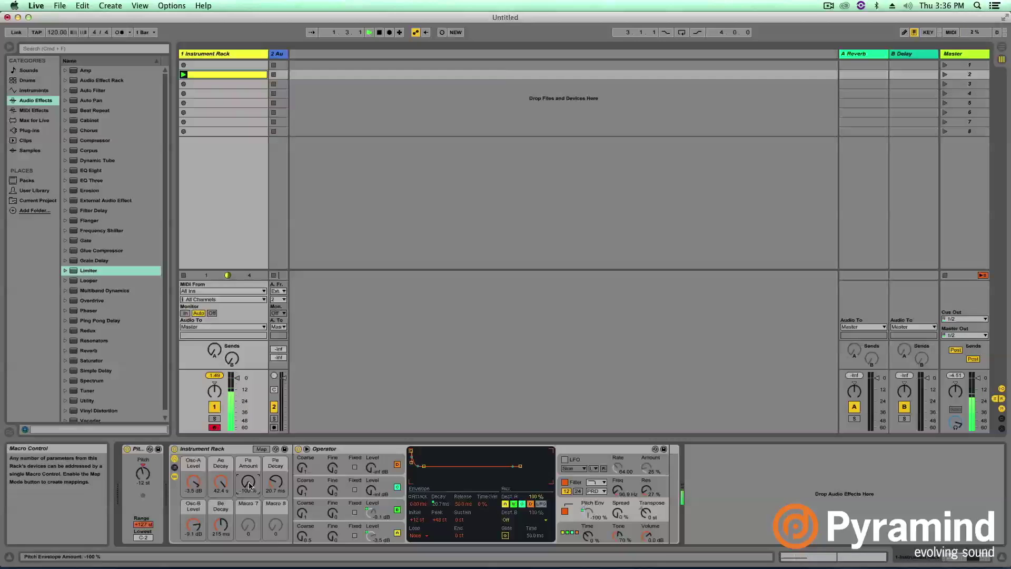
pyautogui.moveTo(275, 481); pyautogui.dragTo(248, 460)
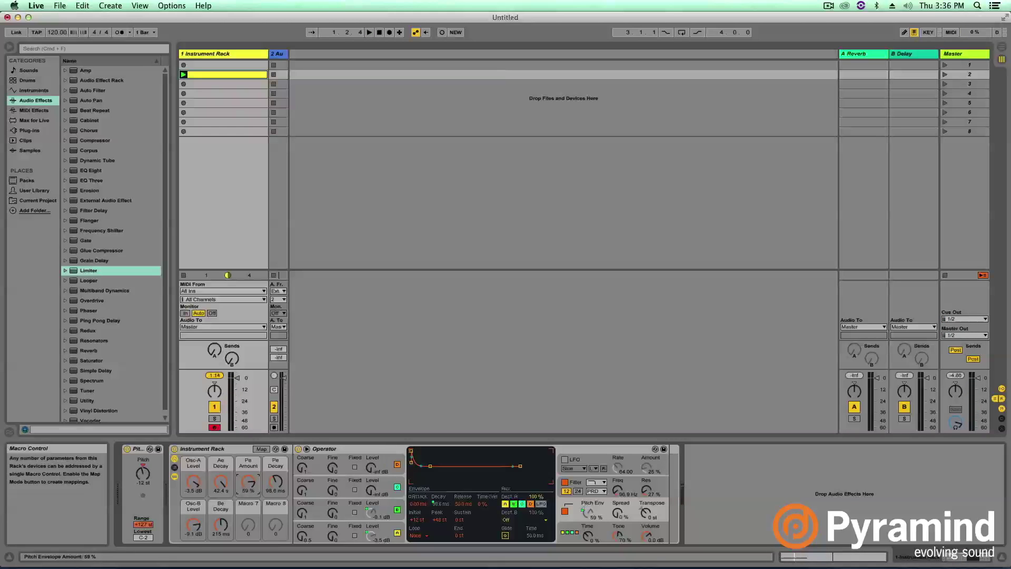
pyautogui.press('space')
pyautogui.moveTo(276, 481); pyautogui.dragTo(276, 471)
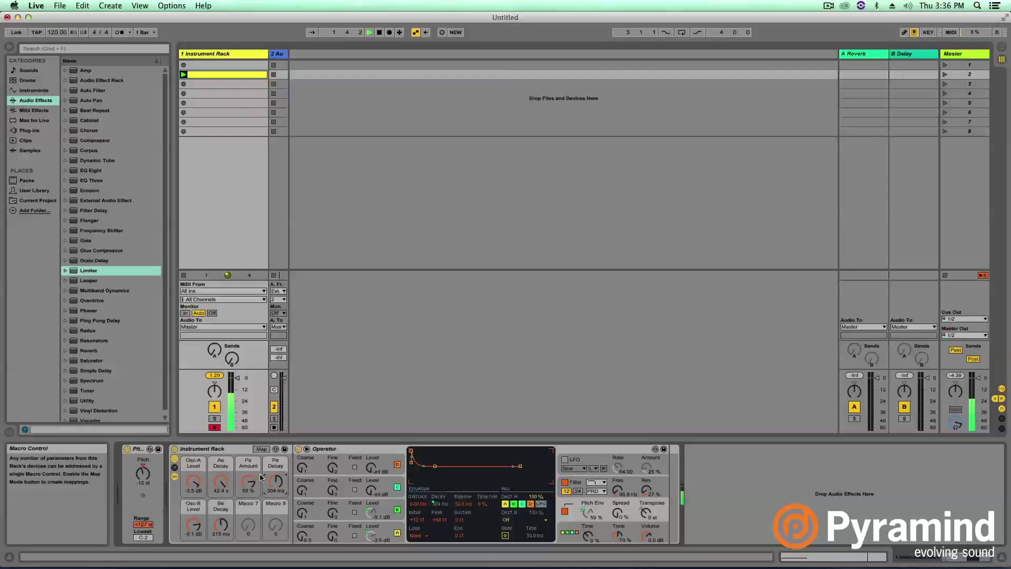
pyautogui.press('space')
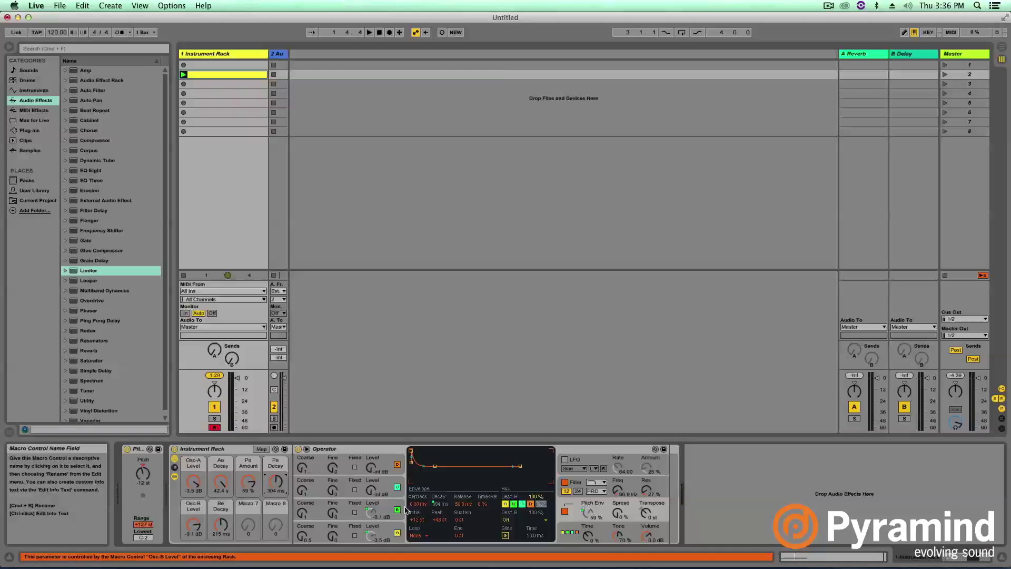
pyautogui.click(576, 482)
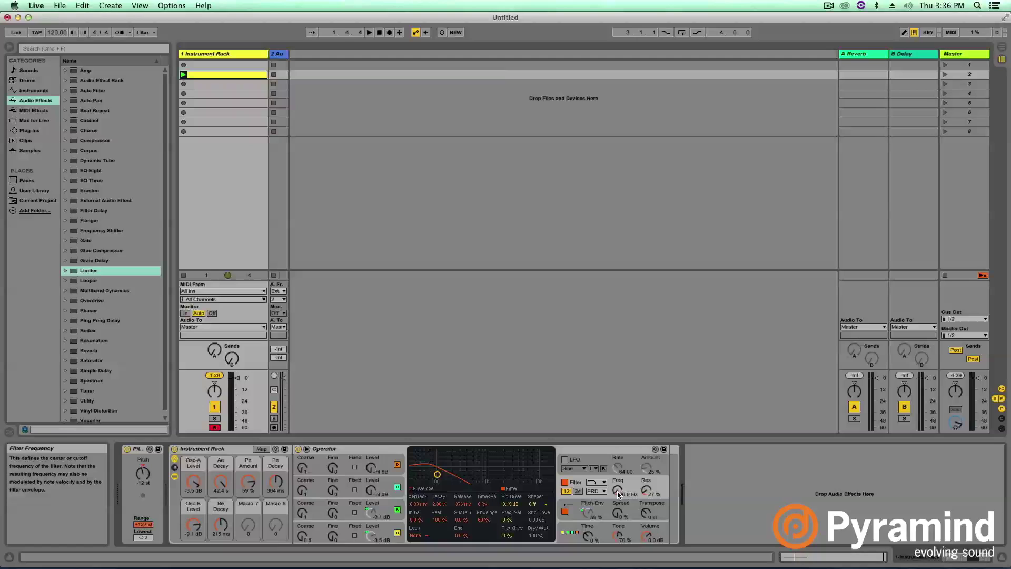
# Step: Lower the filter cutoff to about 83 Hz, then map Freq to Macro 7 and drive to Macro 8
pyautogui.moveTo(437, 474); pyautogui.dragTo(433, 474)
pyautogui.rightClick(618, 492)
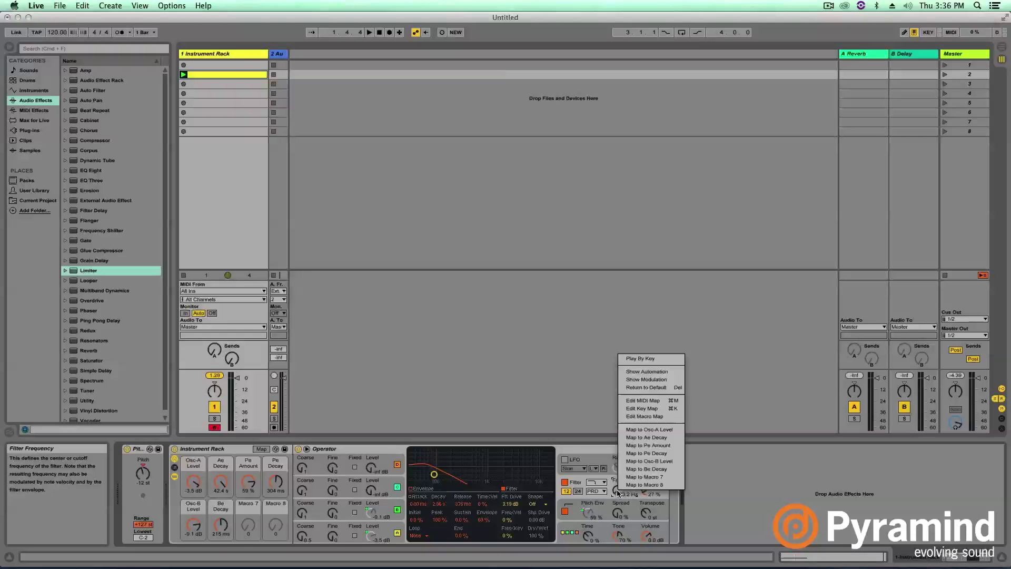
pyautogui.click(642, 477)
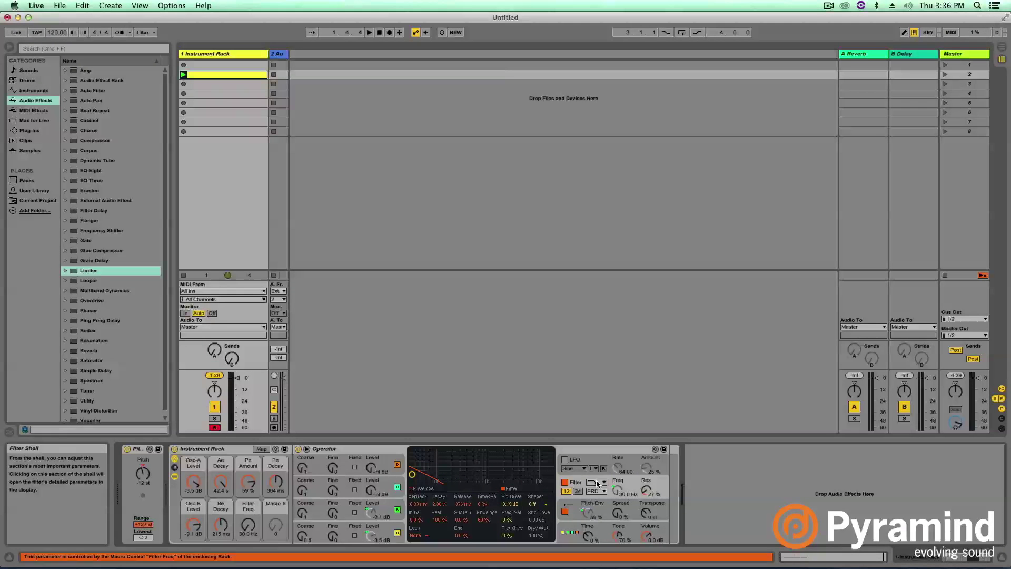
pyautogui.rightClick(512, 506)
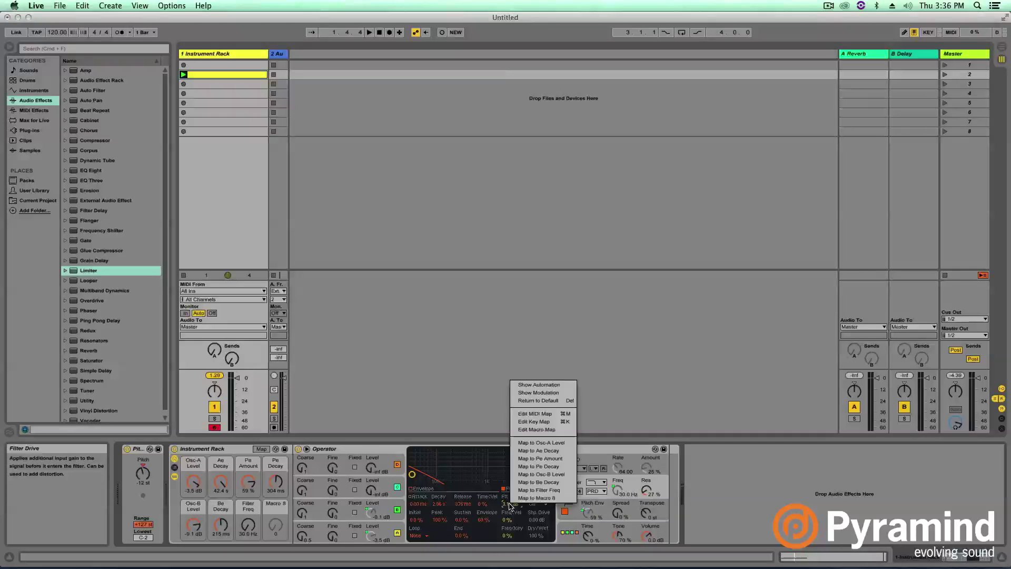
pyautogui.click(536, 497)
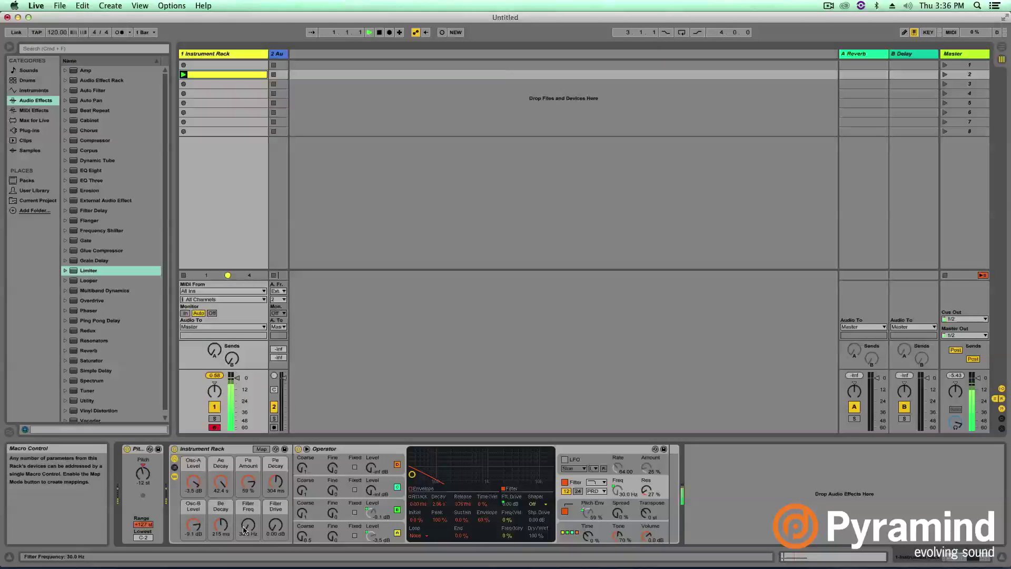
# Step: Audition the kick, setting Filter Freq to about 75 Hz and turning up Filter Drive for distortion
pyautogui.moveTo(248, 525); pyautogui.dragTo(248, 521)
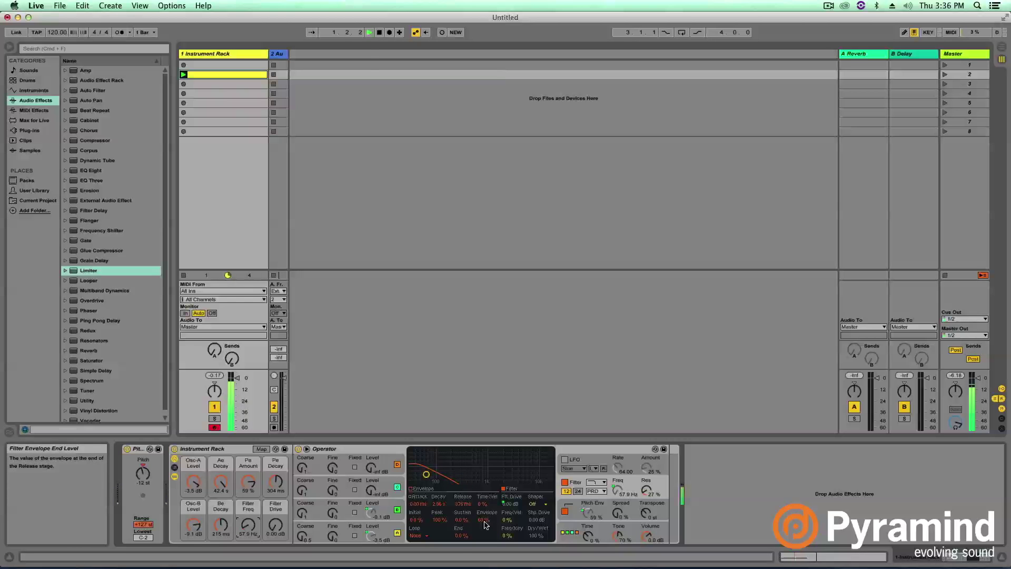
pyautogui.press('space')
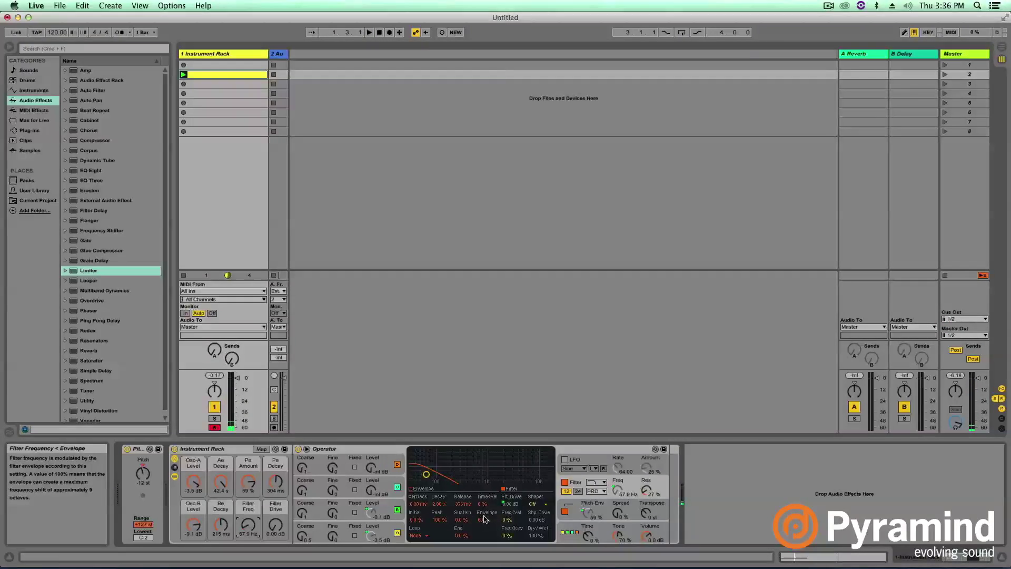
pyautogui.click(482, 520)
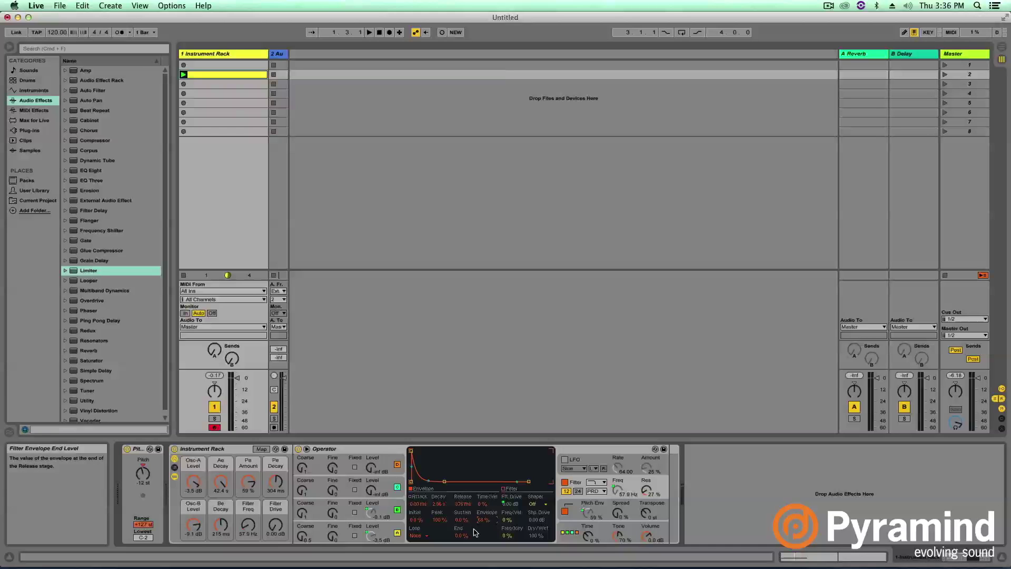
pyautogui.press('space')
pyautogui.moveTo(273, 529); pyautogui.dragTo(273, 509)
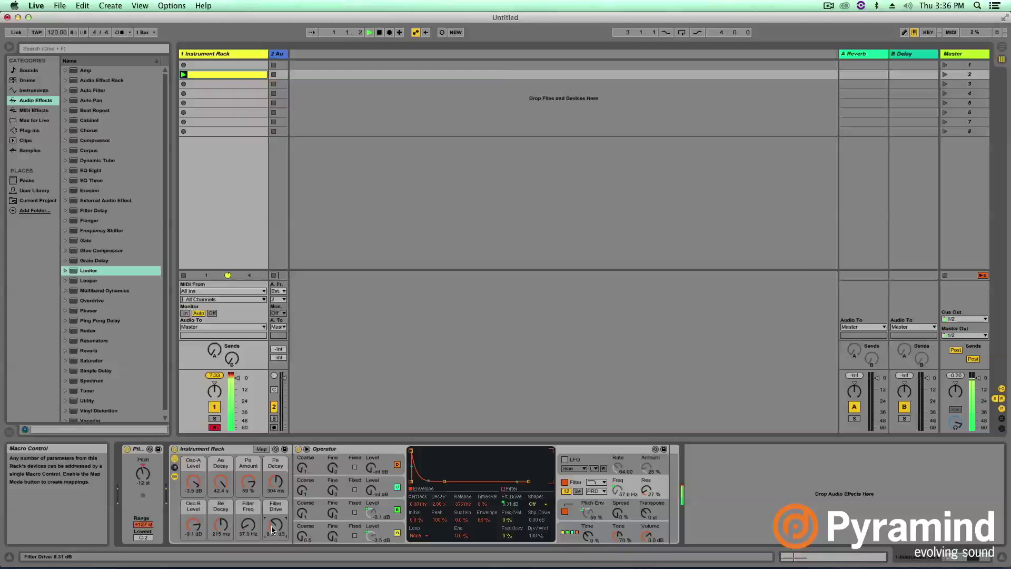
pyautogui.click(220, 376)
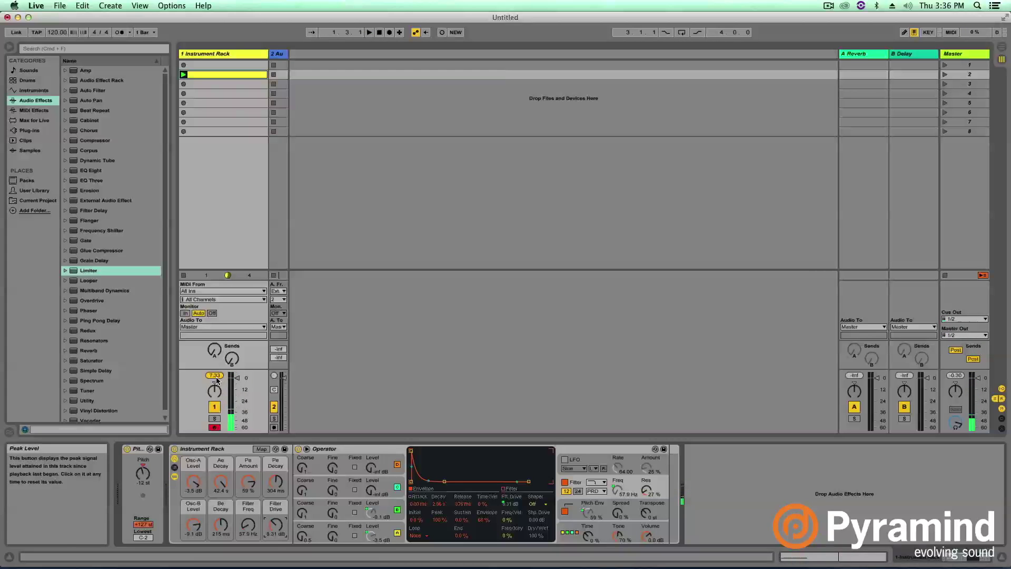
pyautogui.press('space')
# Step: Check the Master track's Limiter, then return to track 1's Instrument Rack
pyautogui.click(959, 55)
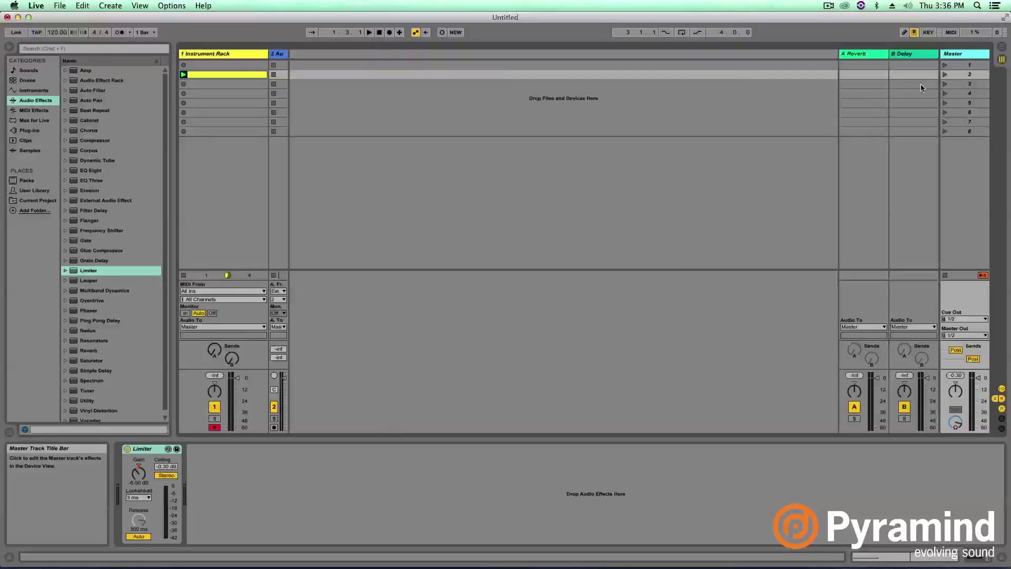
pyautogui.click(137, 472)
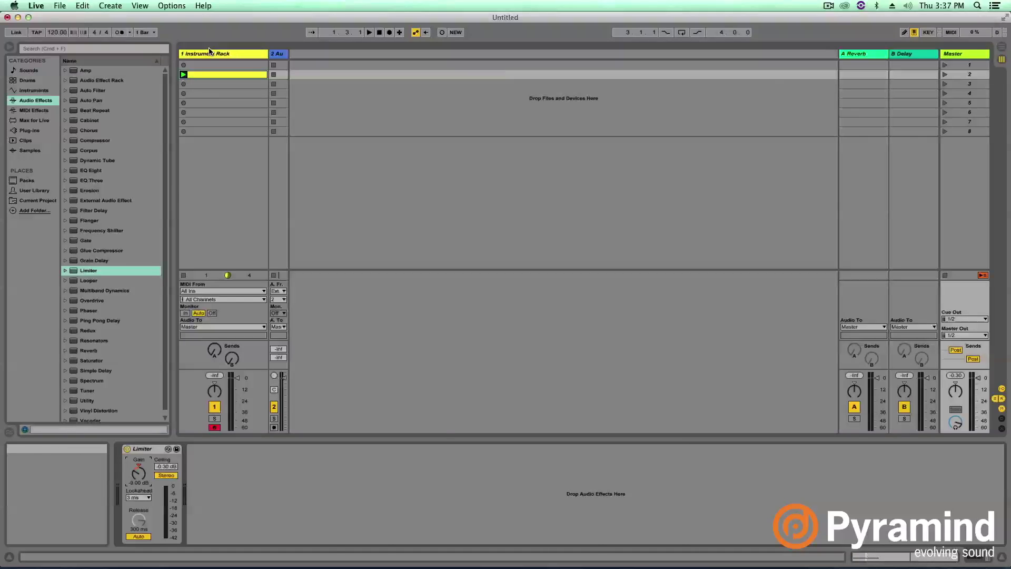
pyautogui.click(192, 93)
pyautogui.press('space')
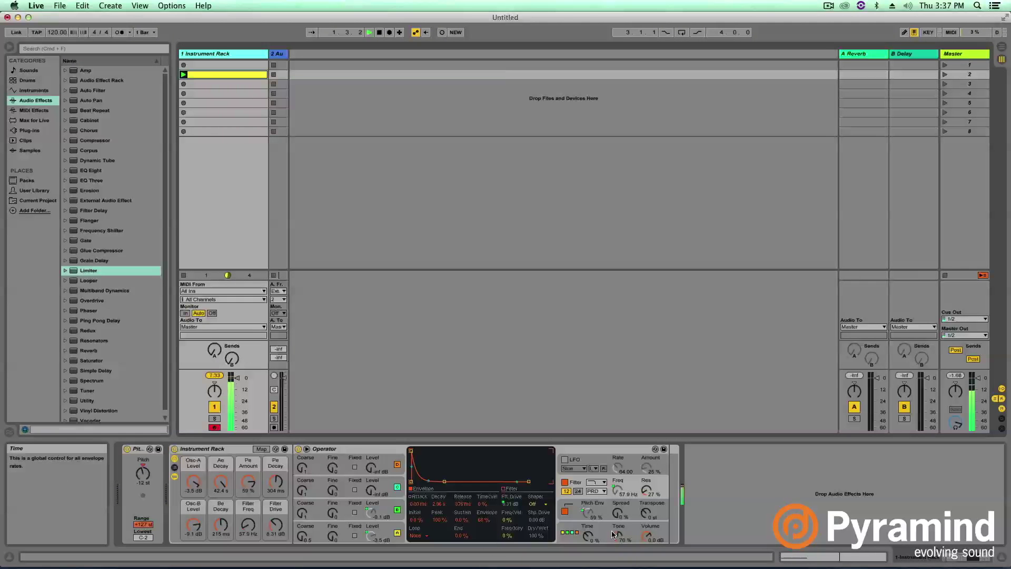
pyautogui.press('space')
# Step: Lower Operator's global Volume from 0.0 dB to -6.0 dB, auditioning the kick
pyautogui.click(644, 538)
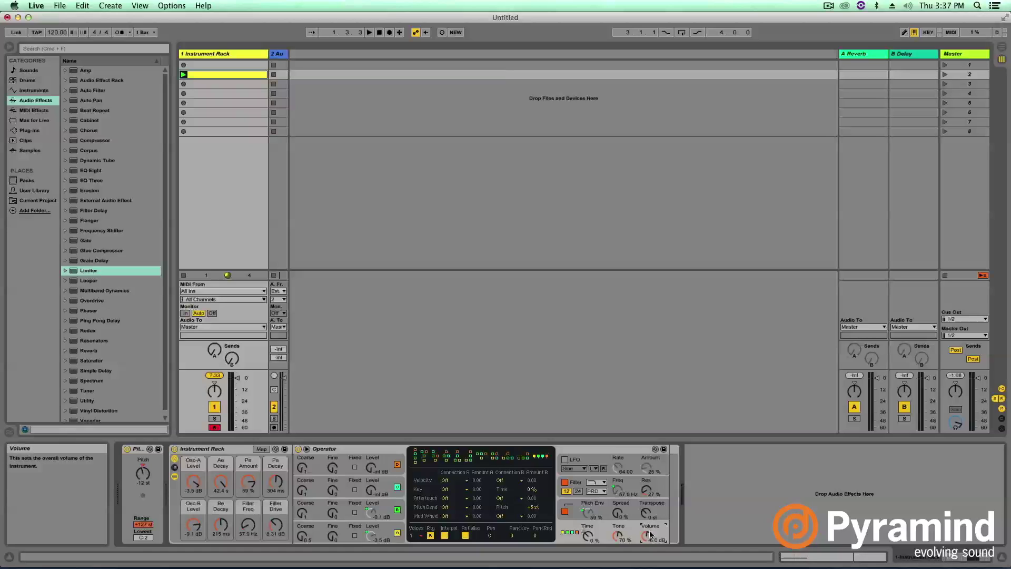
pyautogui.press('space')
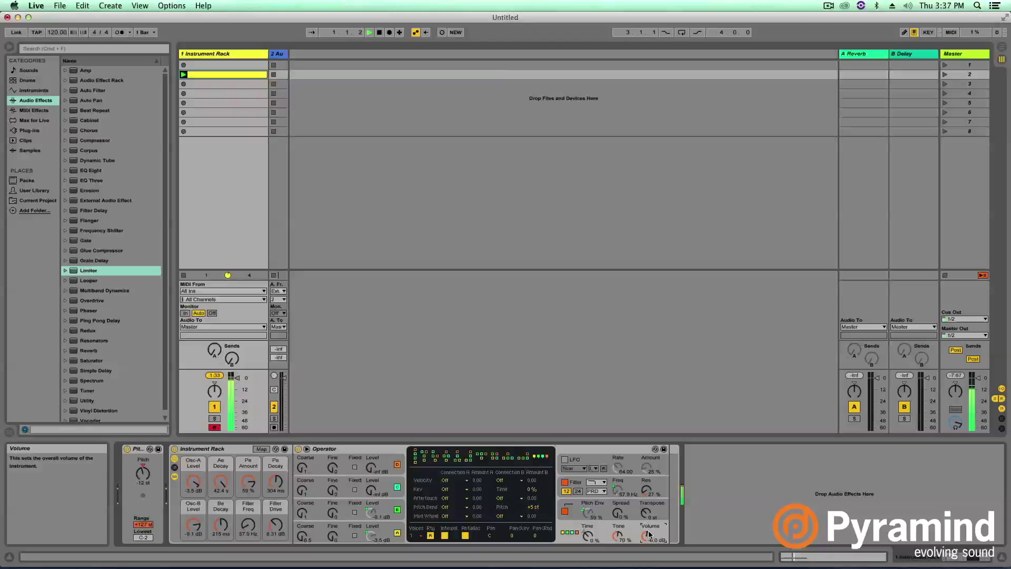
pyautogui.press('space')
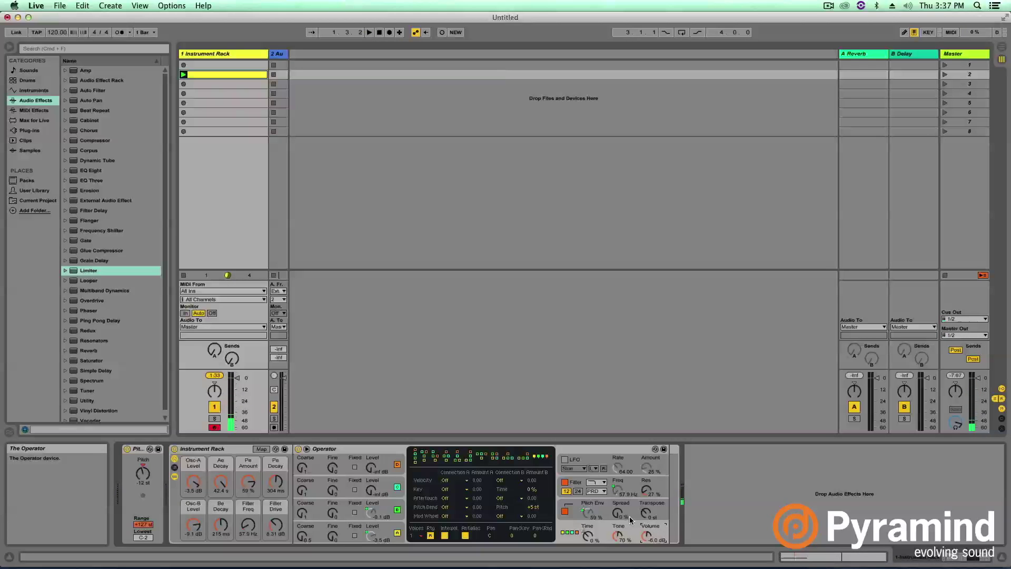
pyautogui.press('space')
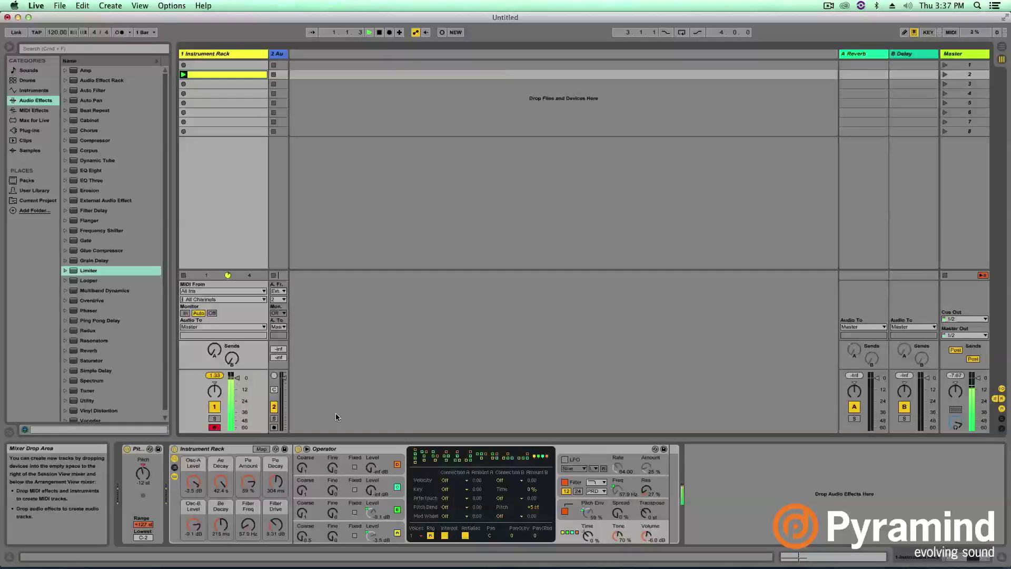
# Step: Draw custom harmonic partials into Oscillator B's waveform
pyautogui.click(329, 448)
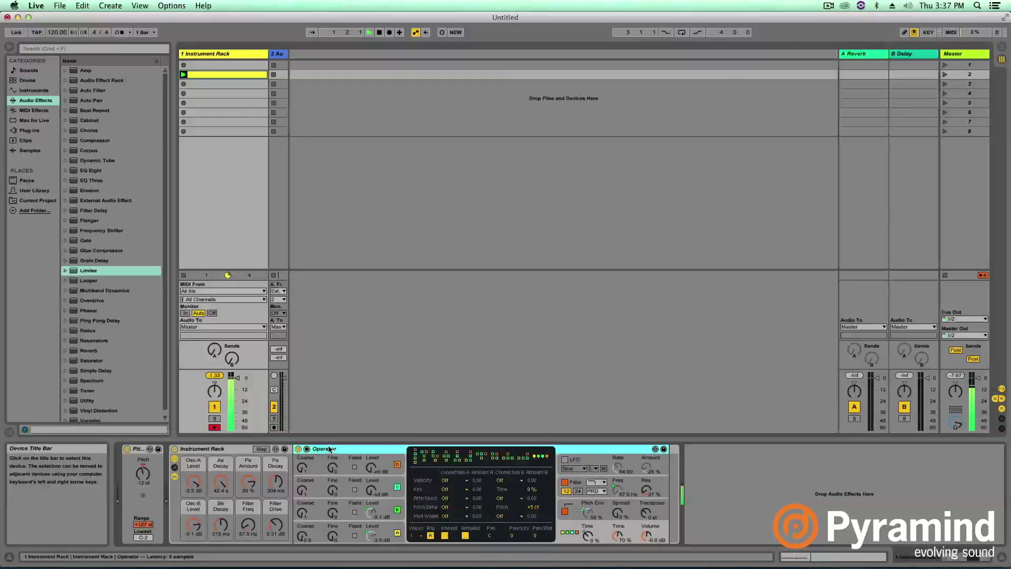
pyautogui.click(243, 448)
pyautogui.press('space')
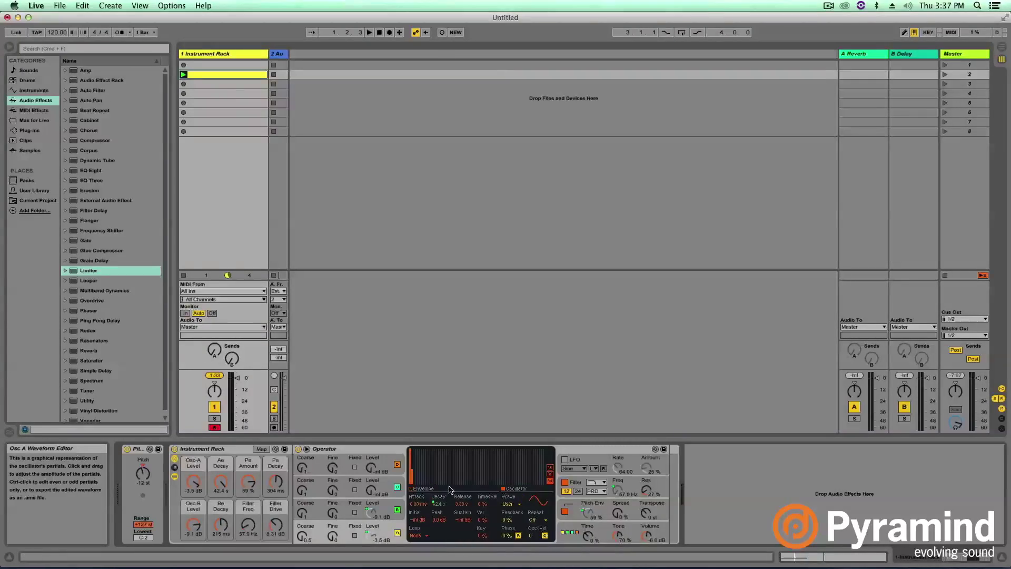
pyautogui.click(311, 509)
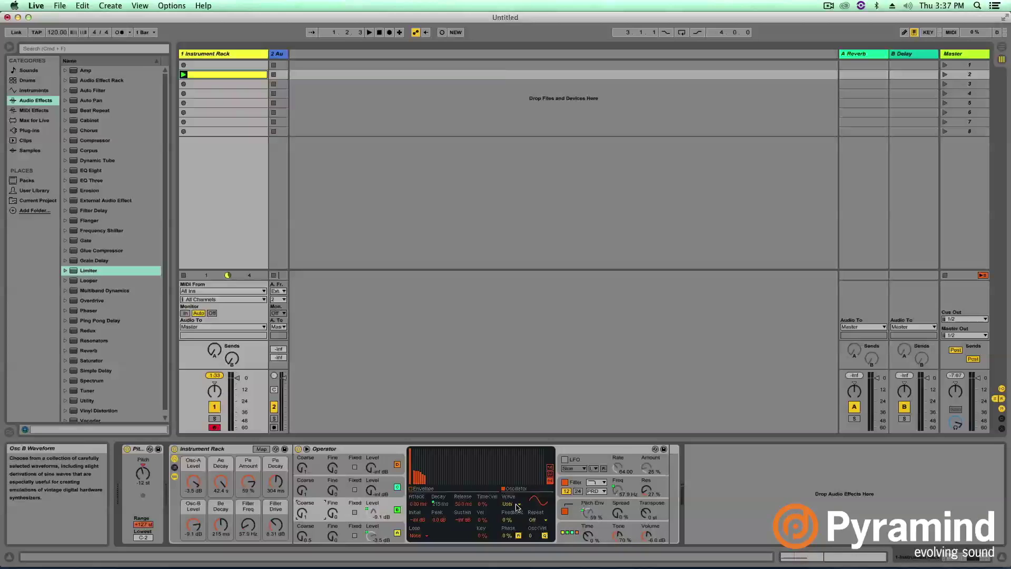
pyautogui.moveTo(417, 456); pyautogui.dragTo(473, 484)
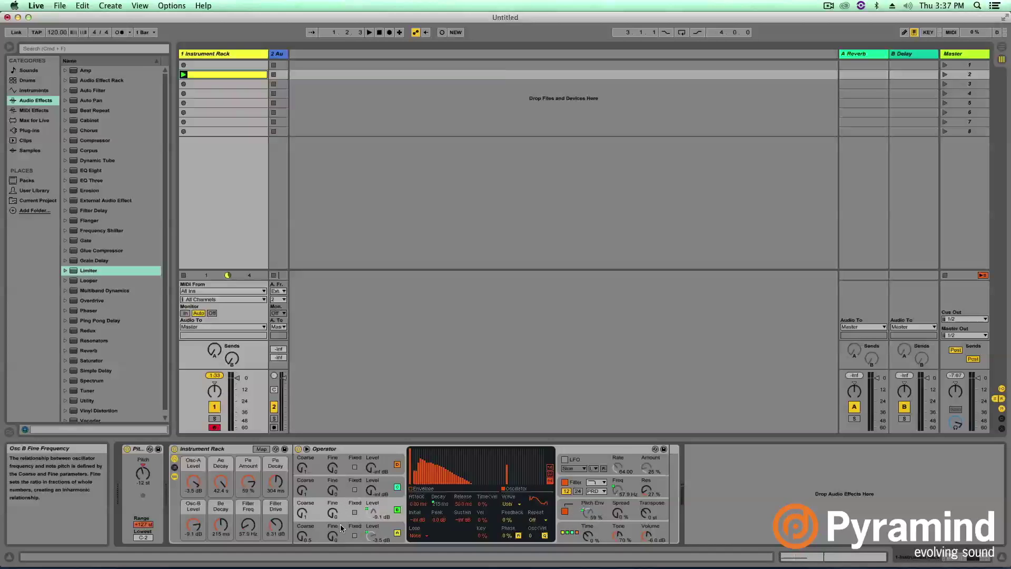
# Step: Raise Oscillator C's output level to about -23 dB while the kick plays
pyautogui.click(339, 482)
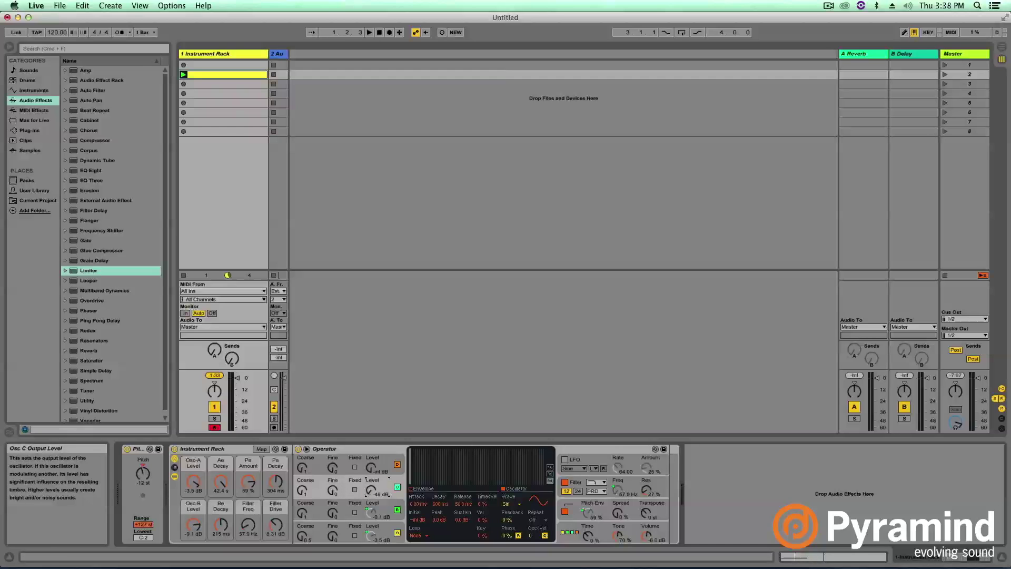
pyautogui.press('space')
pyautogui.moveTo(371, 490); pyautogui.dragTo(372, 474)
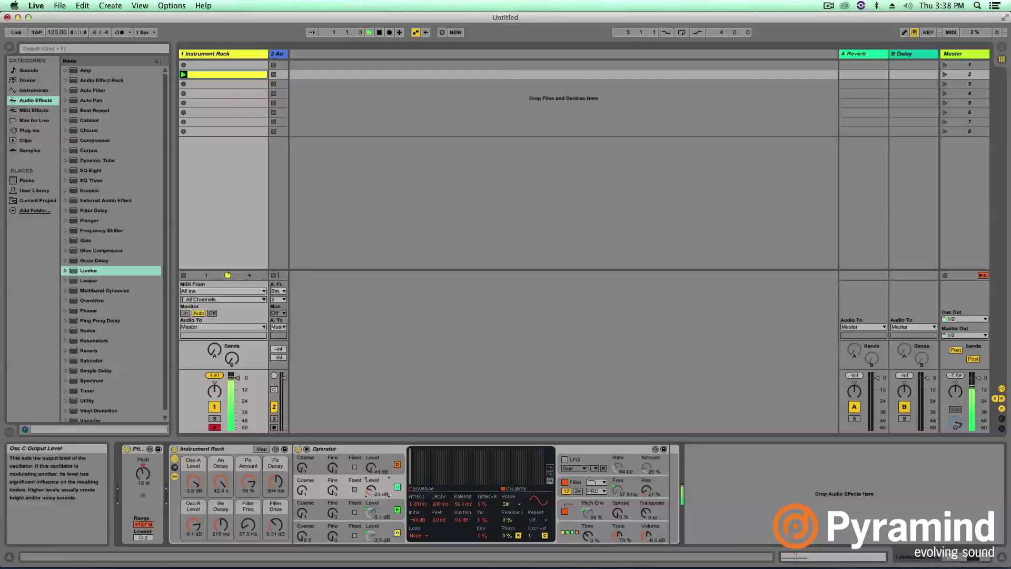